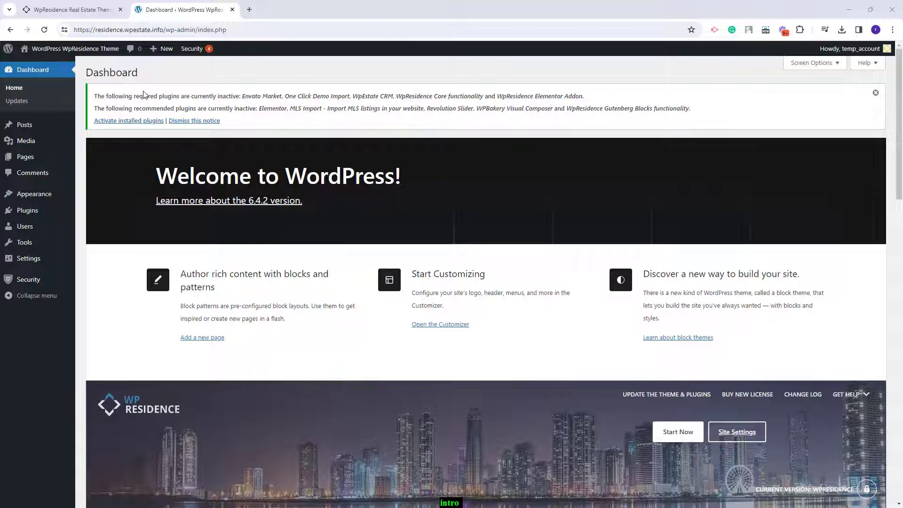
- Bulk-activate all the listed required and recommended theme plugins, and close the Elementor onboarding
left_click(132, 121)
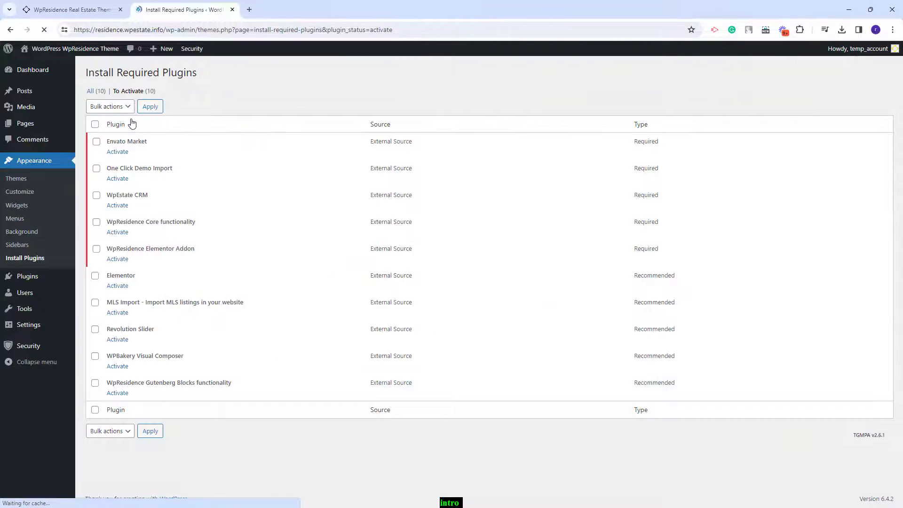
left_click(95, 124)
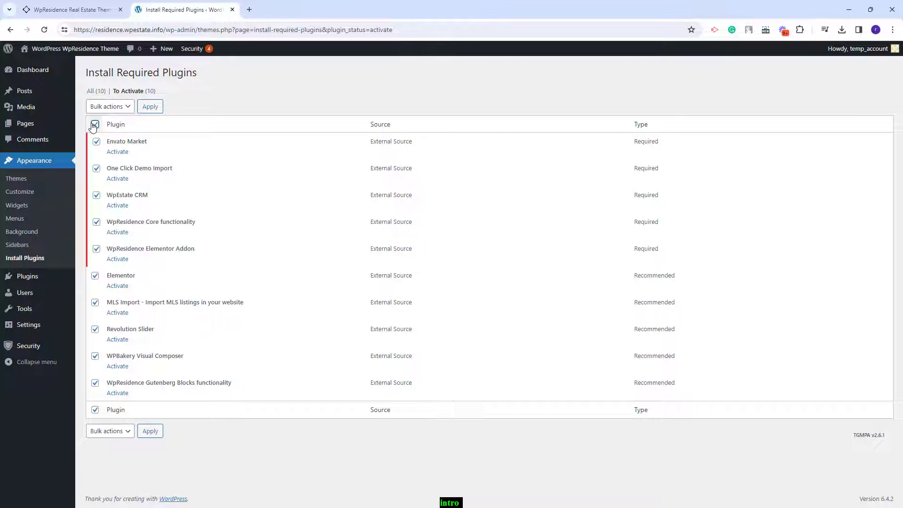
left_click(109, 106)
left_click(102, 126)
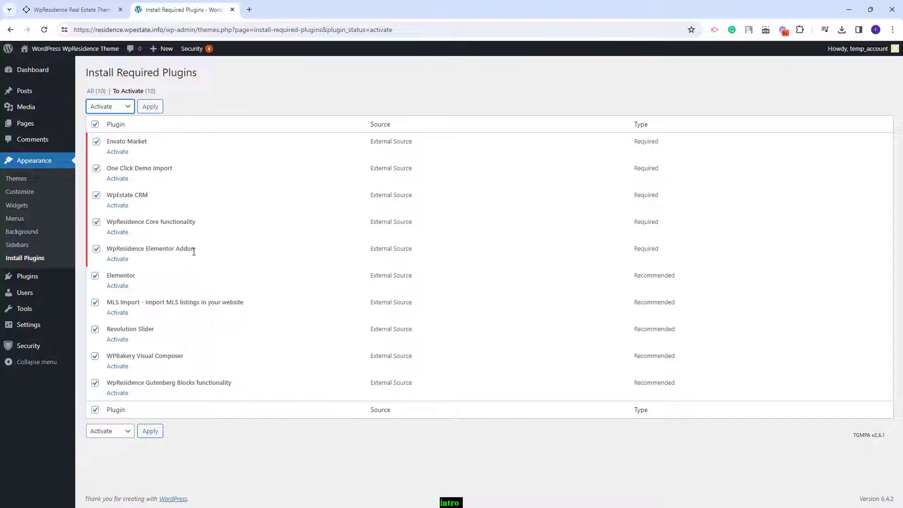
left_click(150, 107)
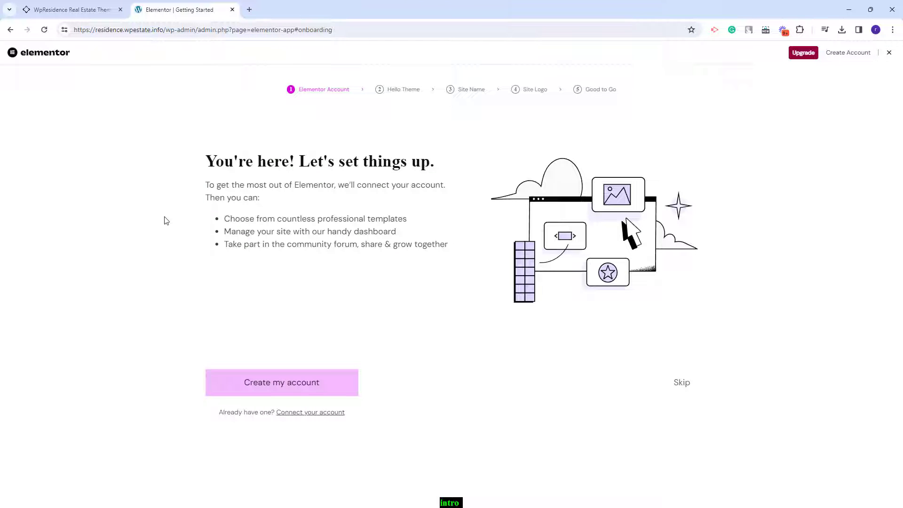
left_click(889, 54)
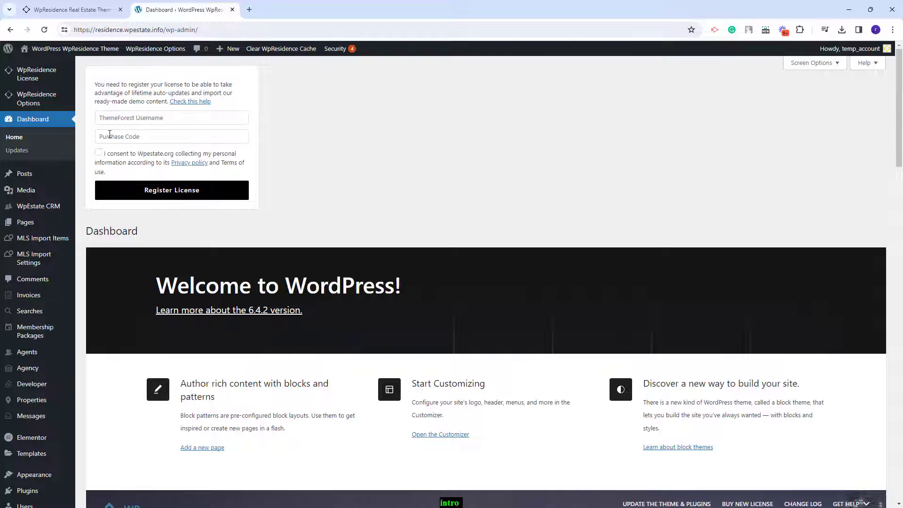
- Register the theme license with the ThemeForest username and purchase code, consenting to data collection, and reload the dashboard
left_click(137, 118)
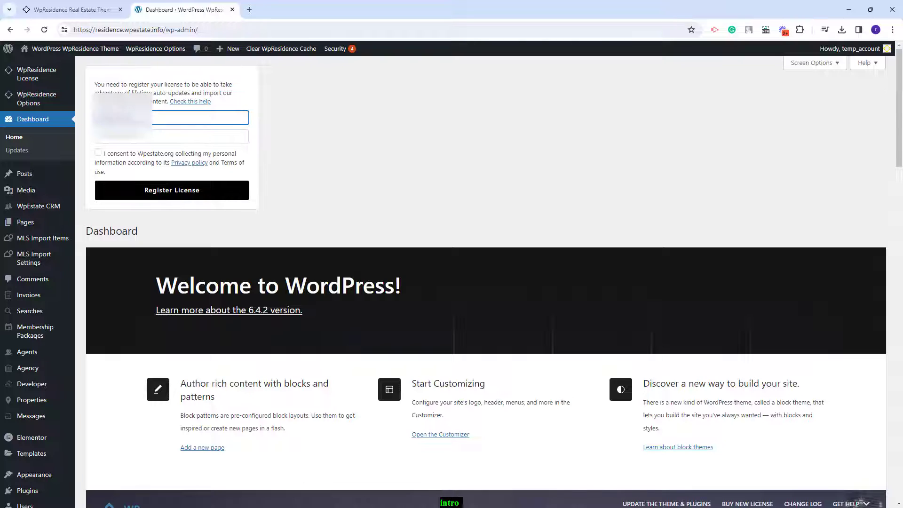
left_click(137, 137)
key("ctrl+v")
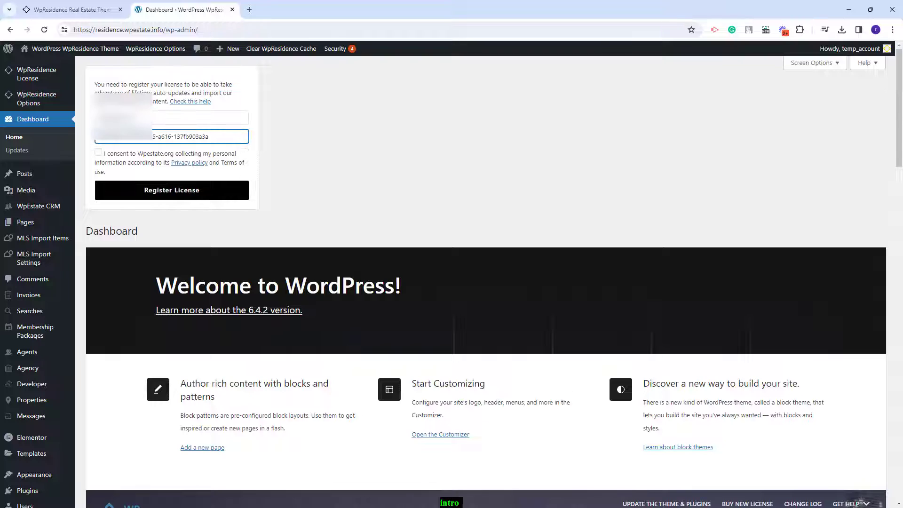
left_click(98, 153)
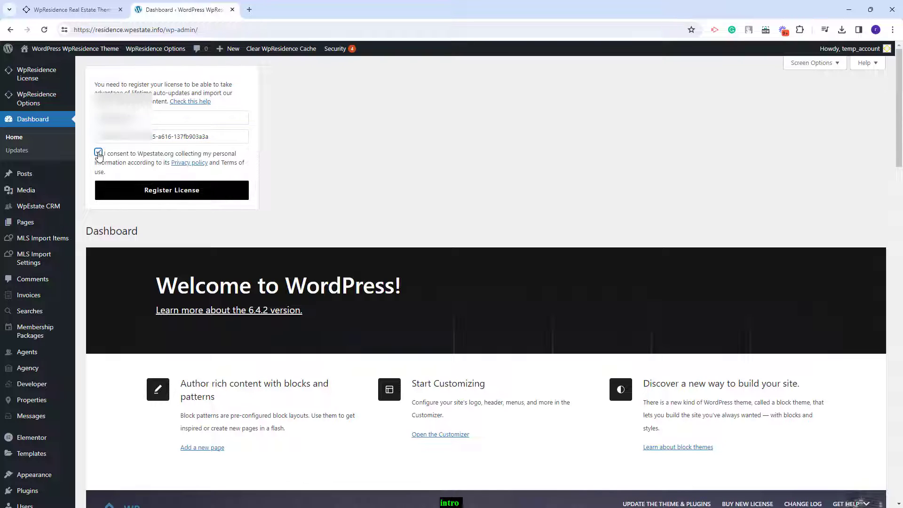
left_click(158, 193)
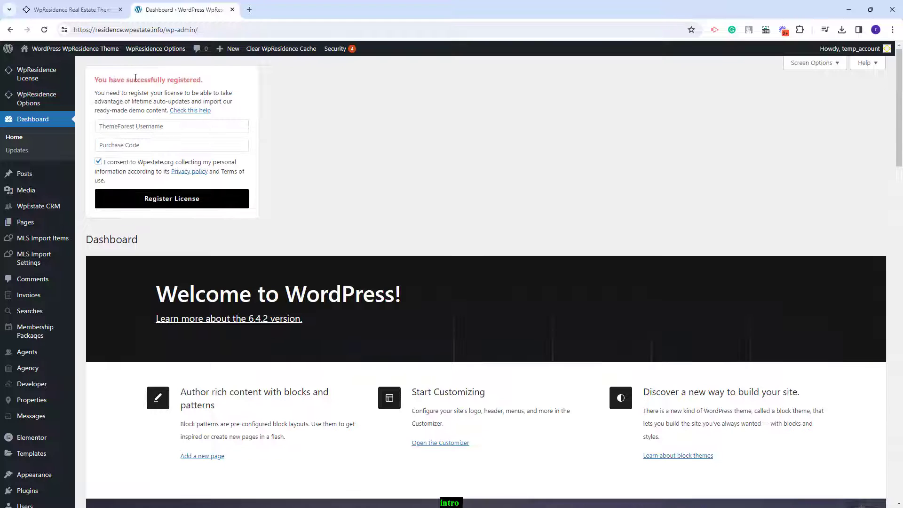
left_click(44, 30)
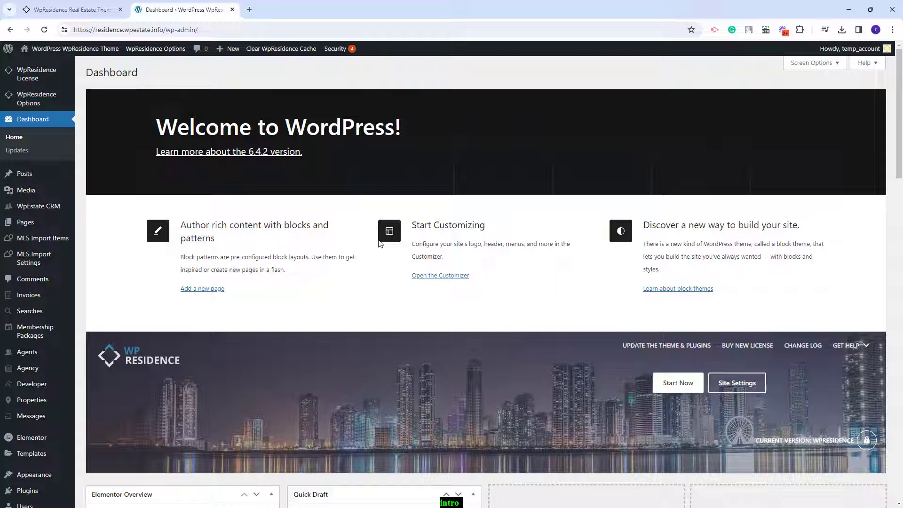
- Search the plugin directory for "svg support", and install and activate the SVG Support plugin
left_click(27, 490)
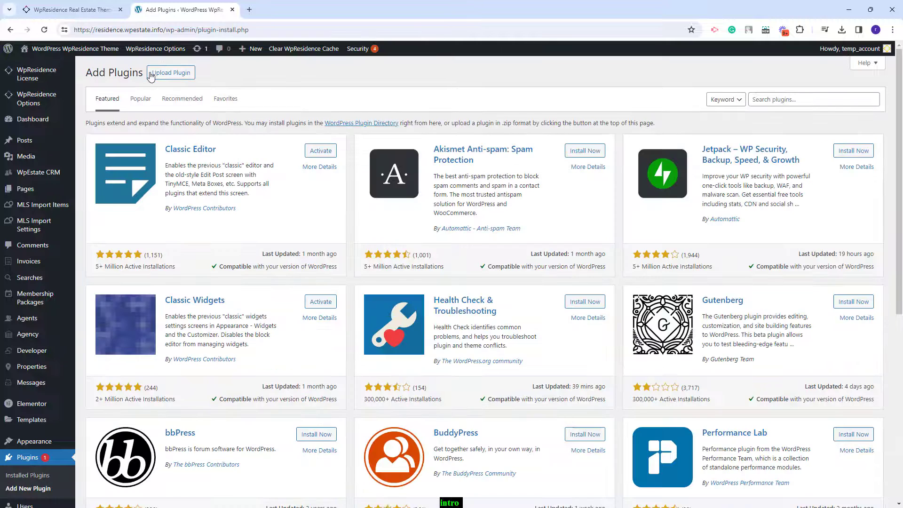
left_click(809, 100)
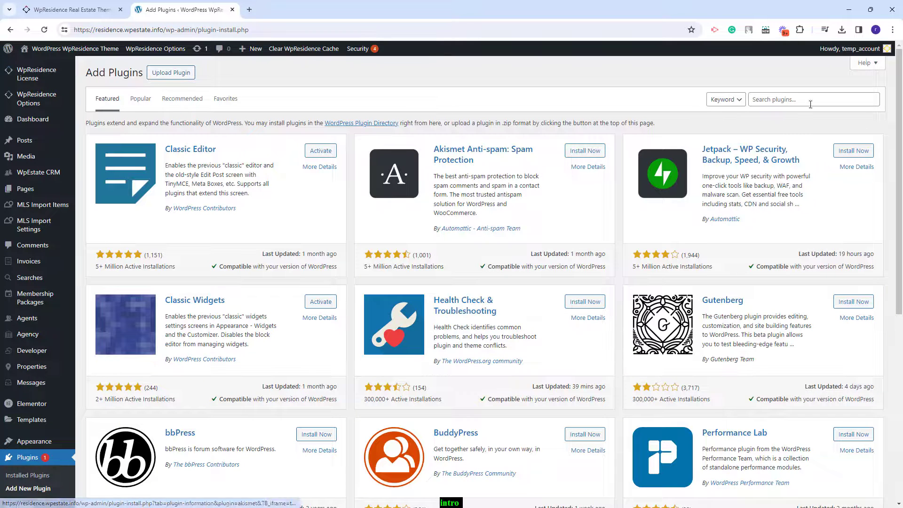
type("svg support")
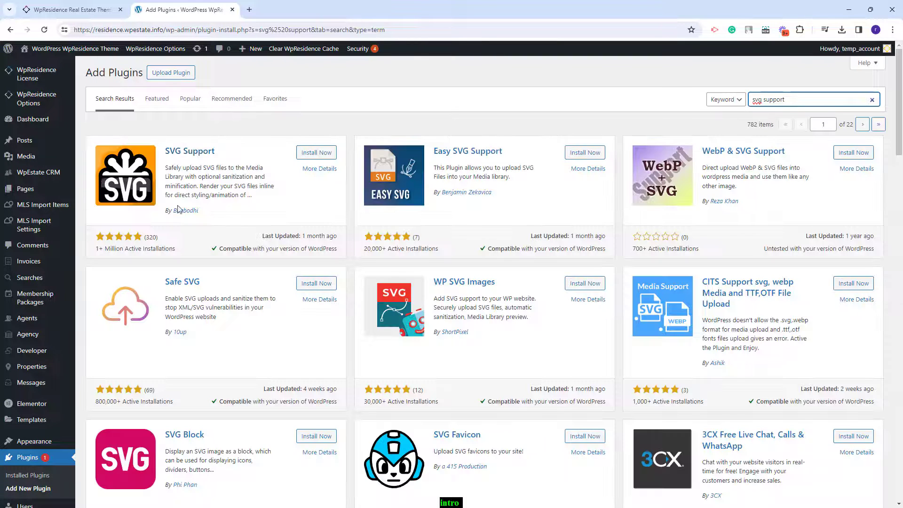
left_click(317, 153)
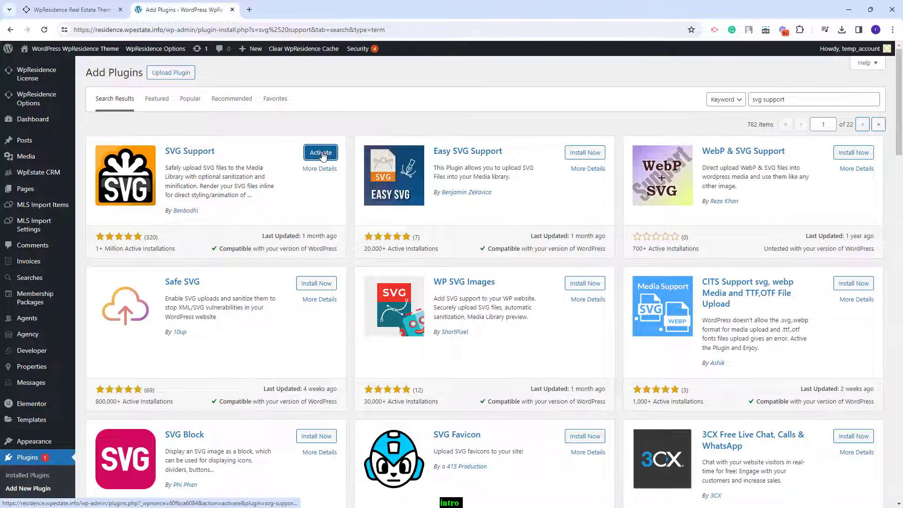
left_click(319, 152)
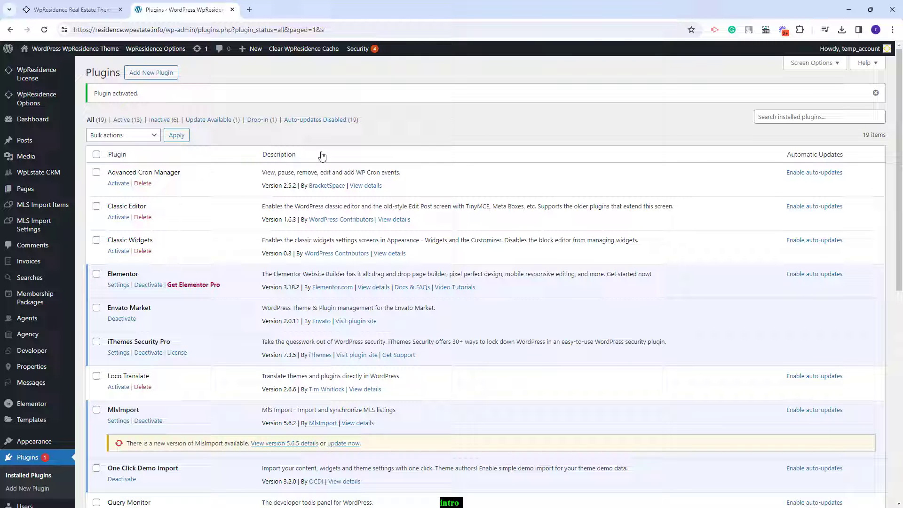
- Import the San Diego Demo from the theme's one-click demo library without the additional recommended plugins
mouse_move(35, 103)
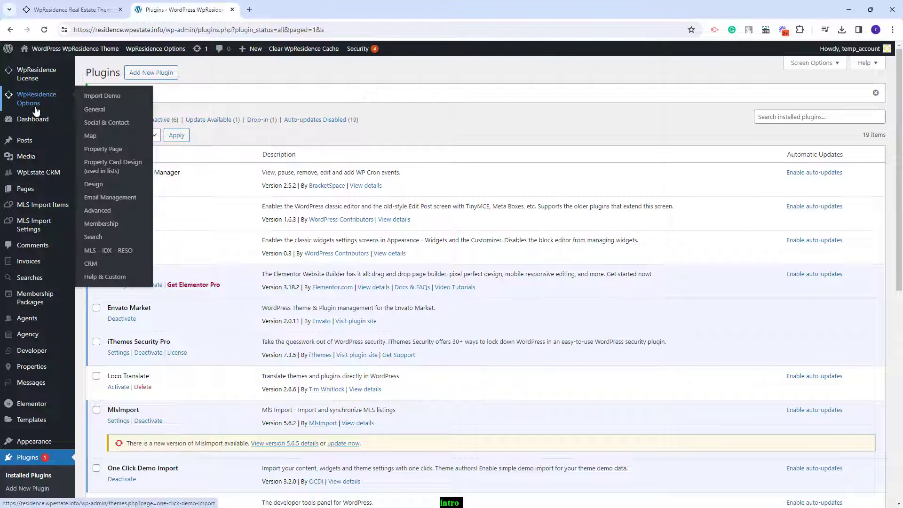
left_click(91, 99)
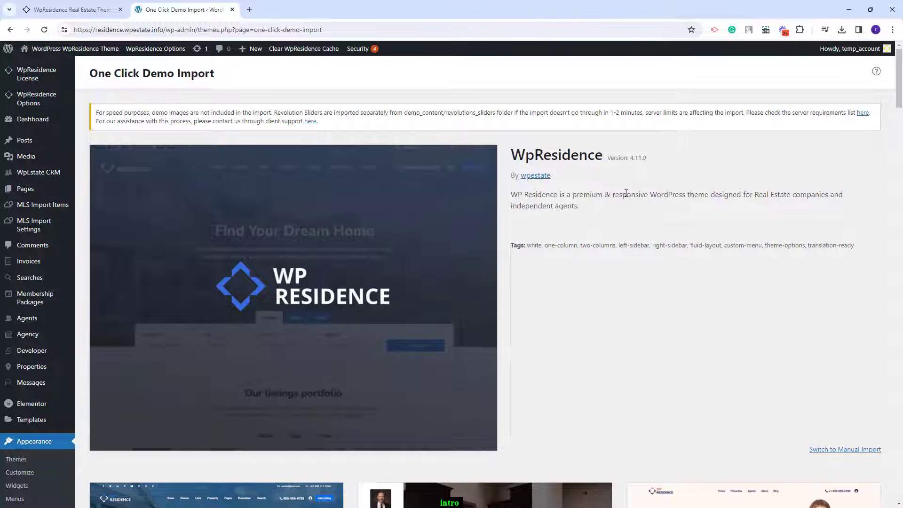
scroll(714, 170, "down", 8)
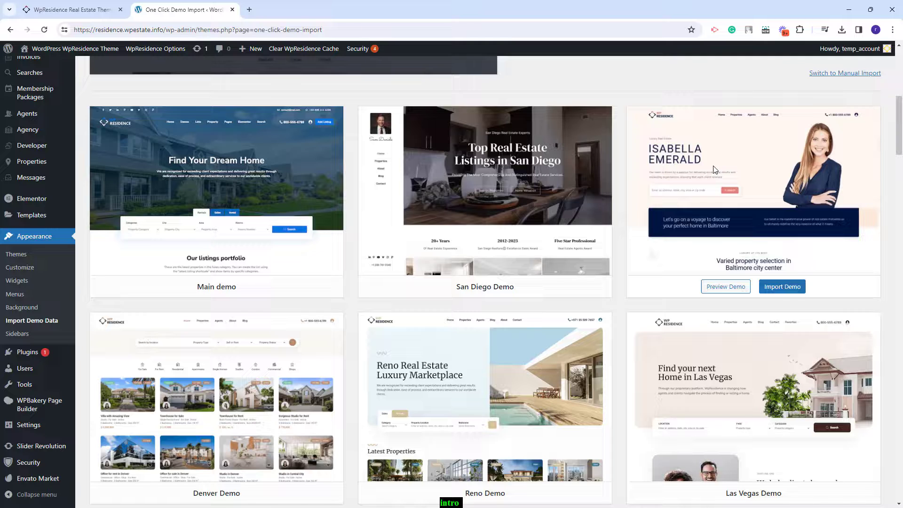
scroll(774, 295, "up", 8)
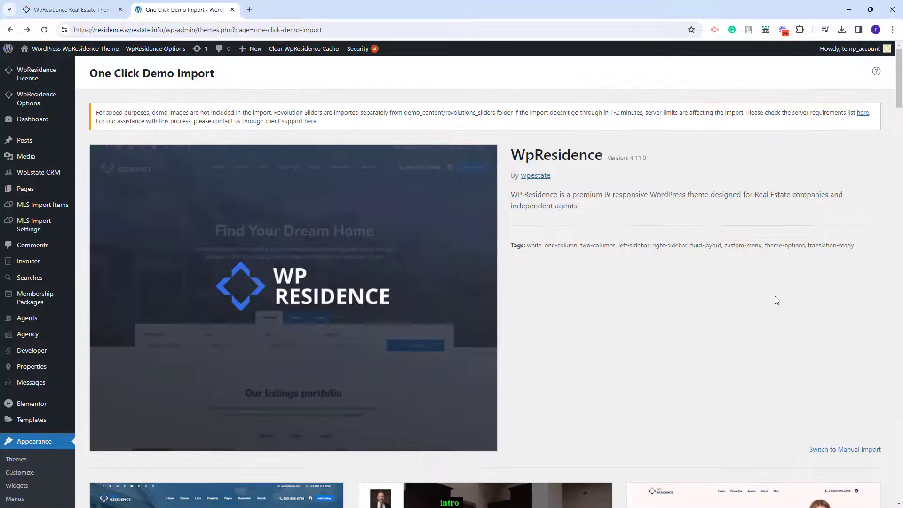
scroll(764, 315, "down", 3)
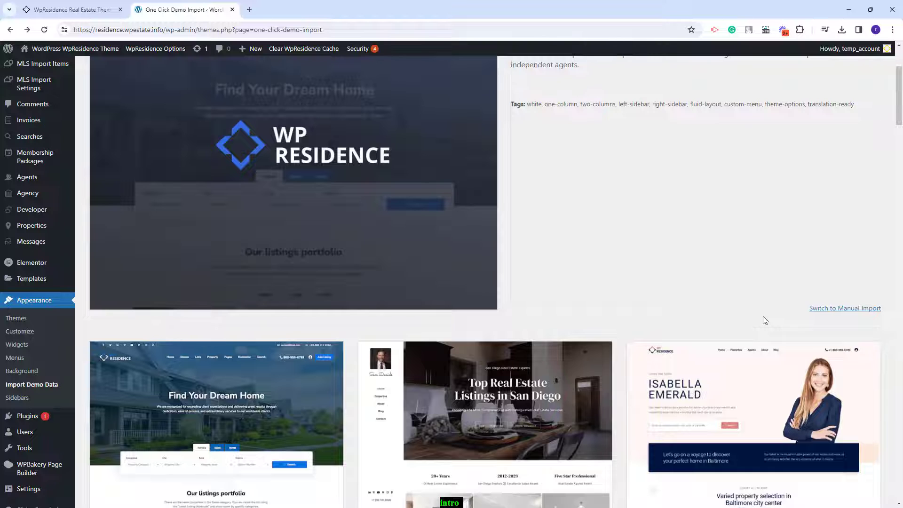
scroll(655, 214, "down", 2)
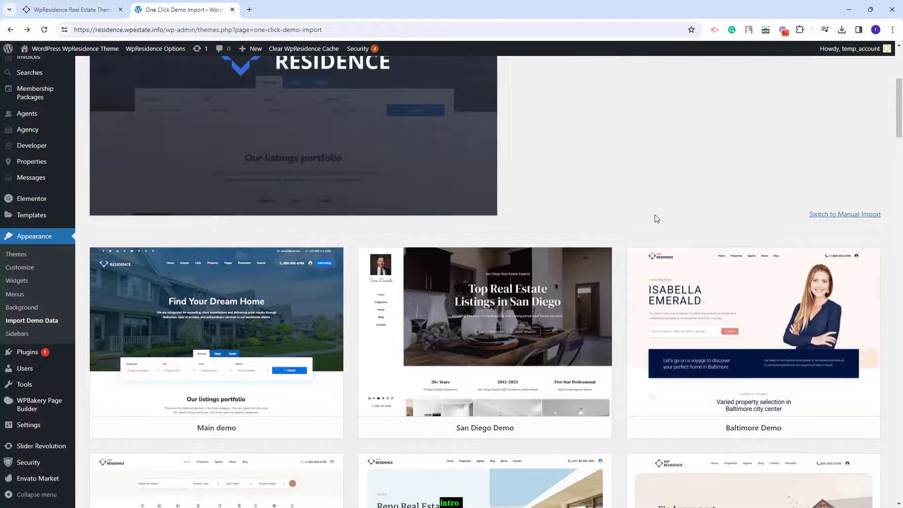
scroll(654, 214, "down", 3)
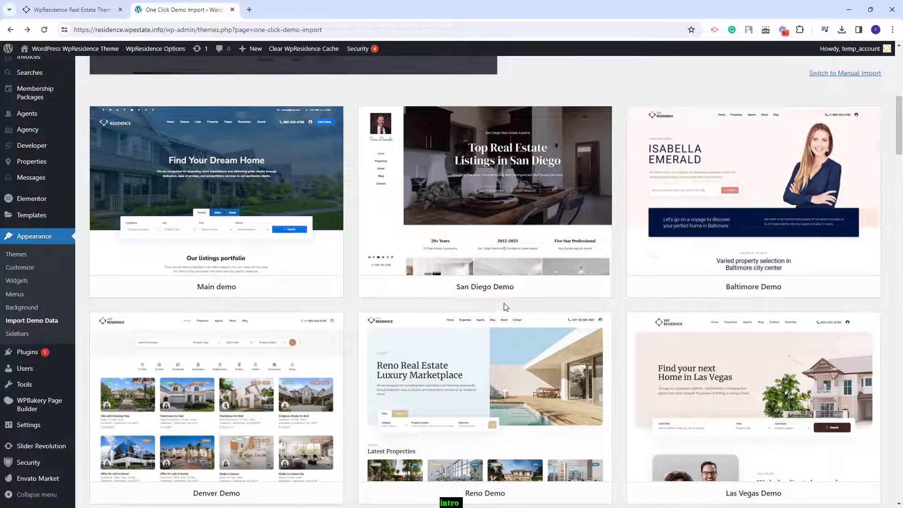
left_click(504, 288)
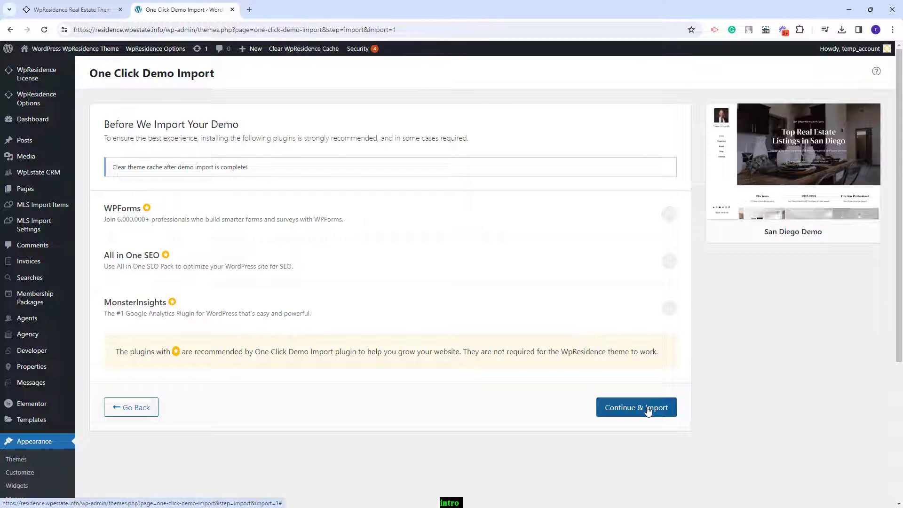
left_click(648, 410)
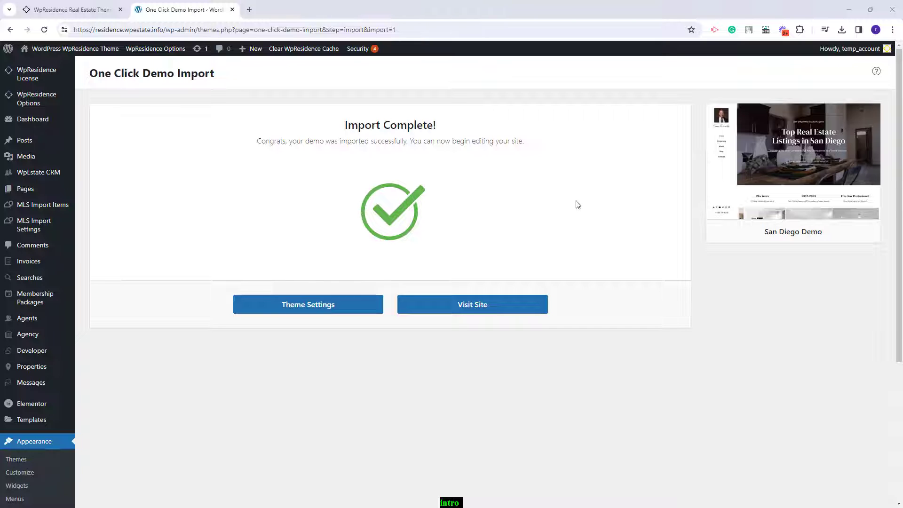
- Open the permalink settings in a new browser tab, set the structure to Post name and save the changes
scroll(566, 207, "down", 5)
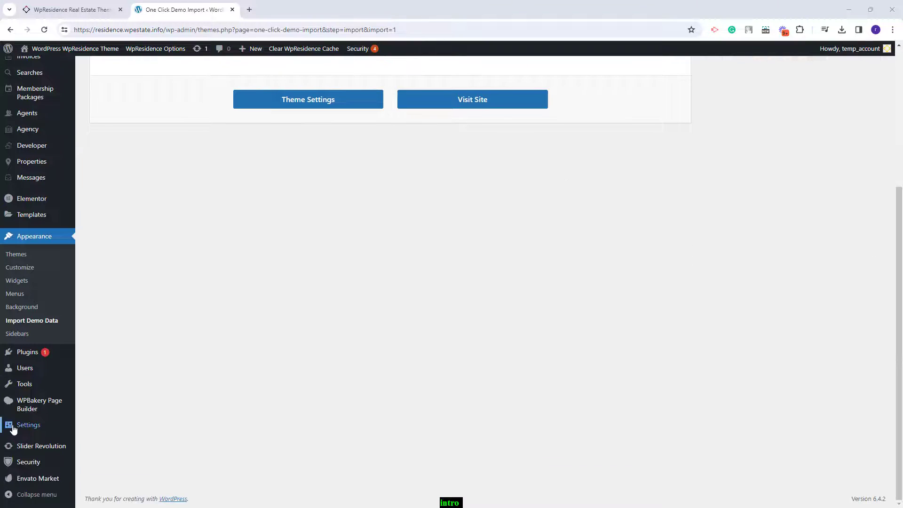
mouse_move(13, 427)
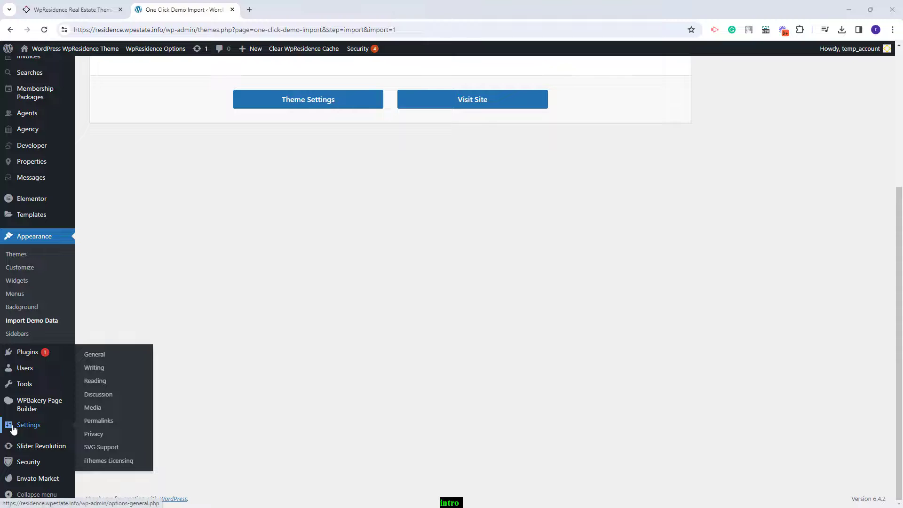
middle_click(97, 421)
left_click(193, 271)
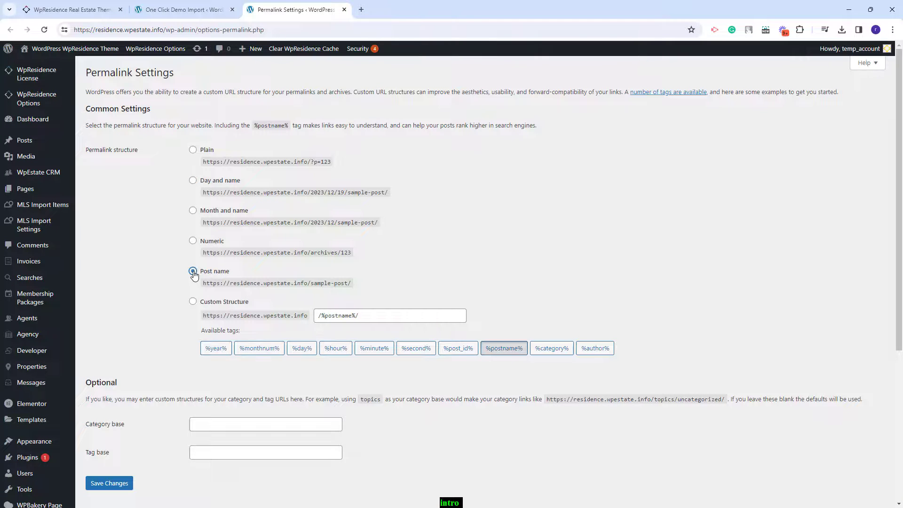
left_click(110, 484)
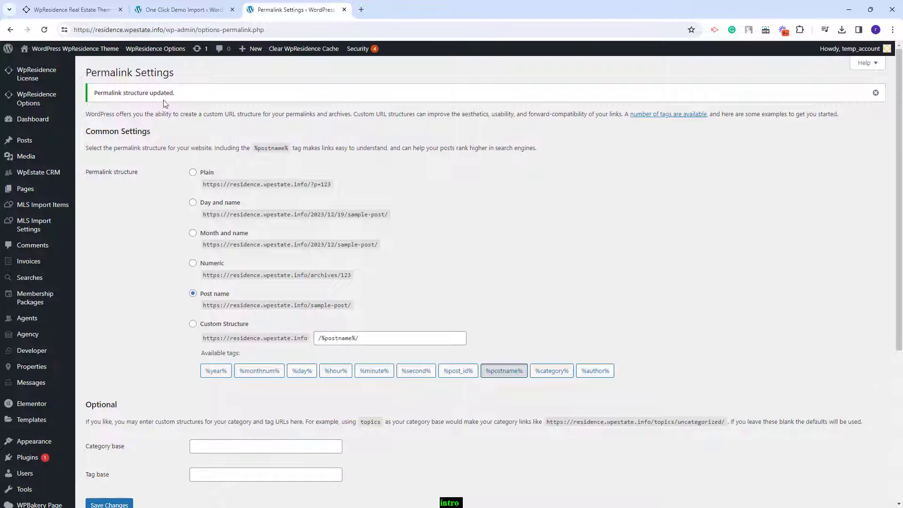
- Review the WpResidence general theme options, covering General Settings, User Role Settings, and Logos & Favicon
mouse_move(32, 107)
left_click(92, 110)
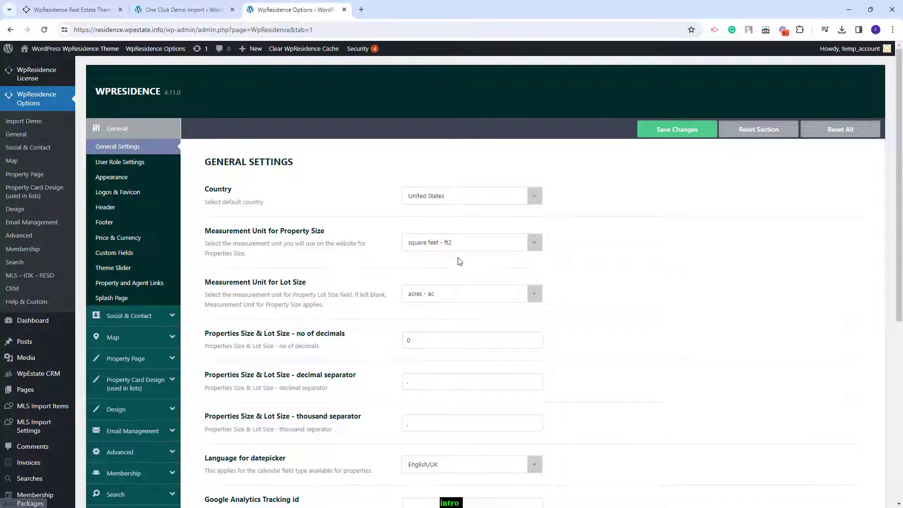
scroll(241, 296, "down", 2)
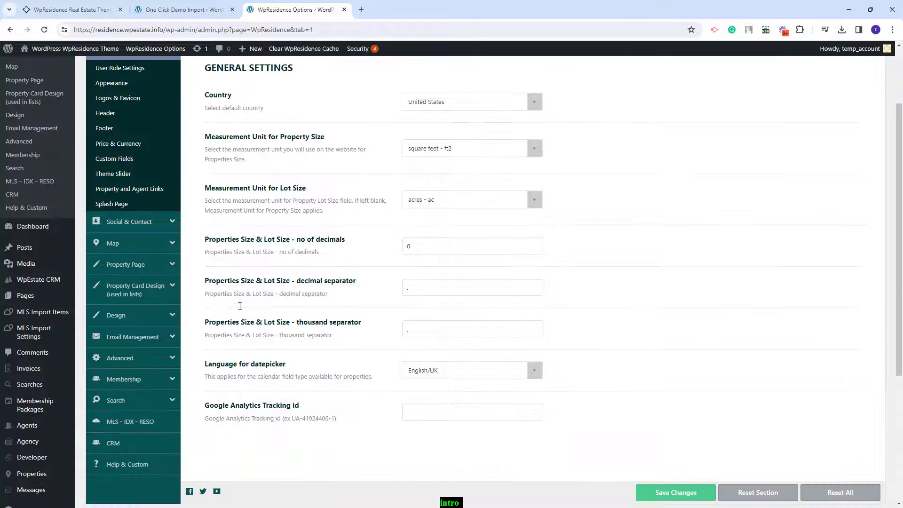
scroll(239, 306, "up", 2)
left_click(120, 161)
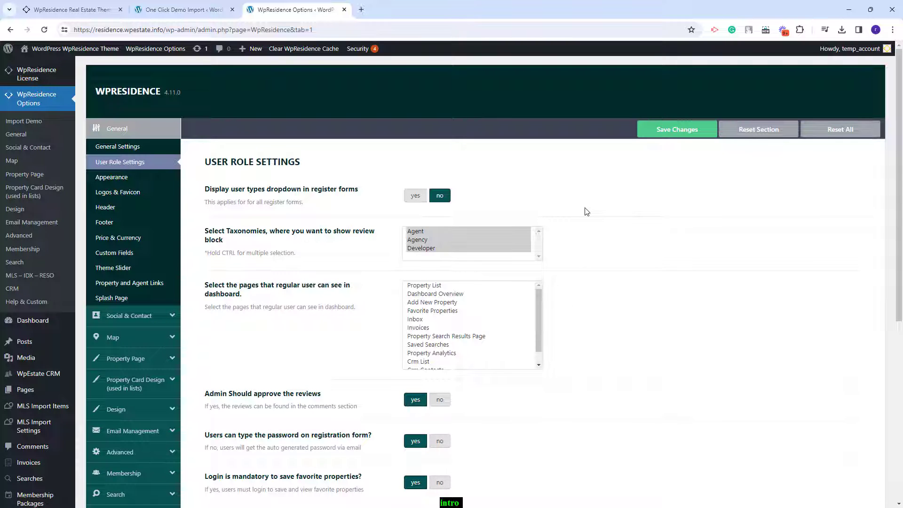
scroll(587, 211, "down", 3)
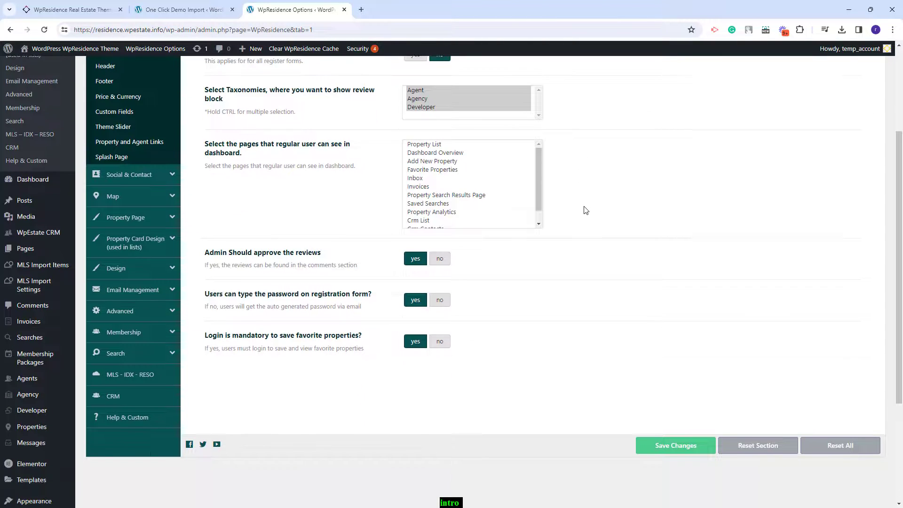
scroll(586, 210, "up", 3)
left_click(117, 192)
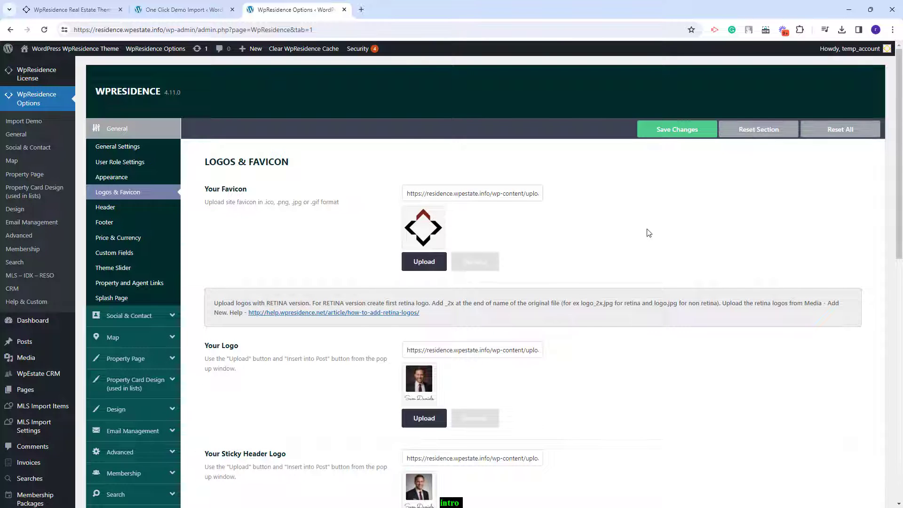
scroll(437, 278, "down", 4)
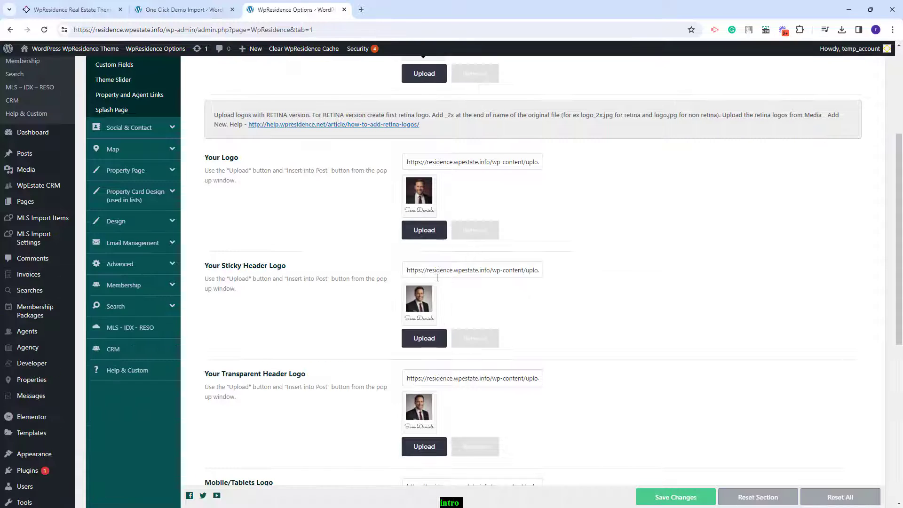
scroll(417, 430, "down", 6)
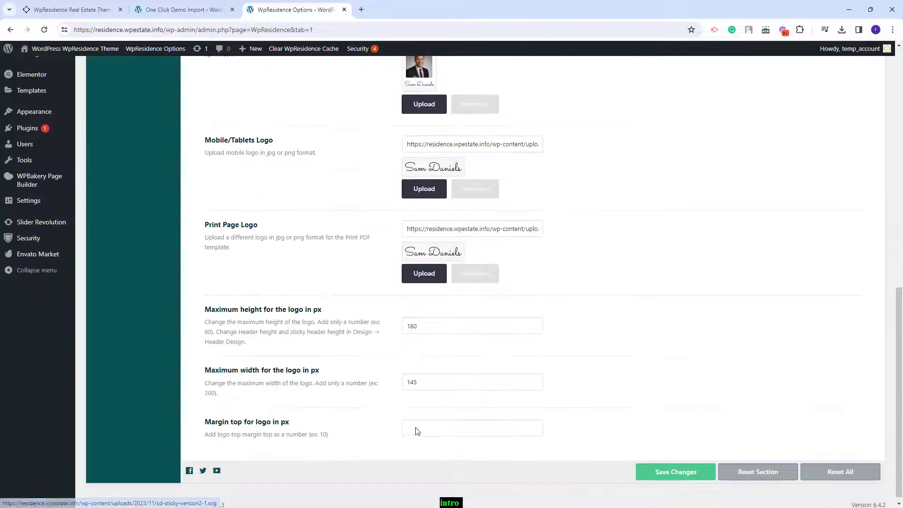
- Review the general Price & Currency options down to the currencies for the multi-currency widget
left_click(117, 238)
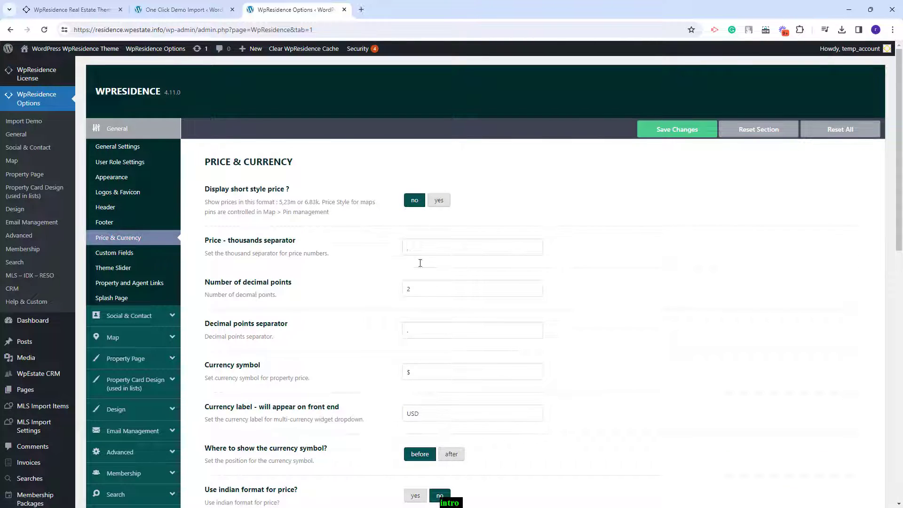
scroll(413, 454, "down", 12)
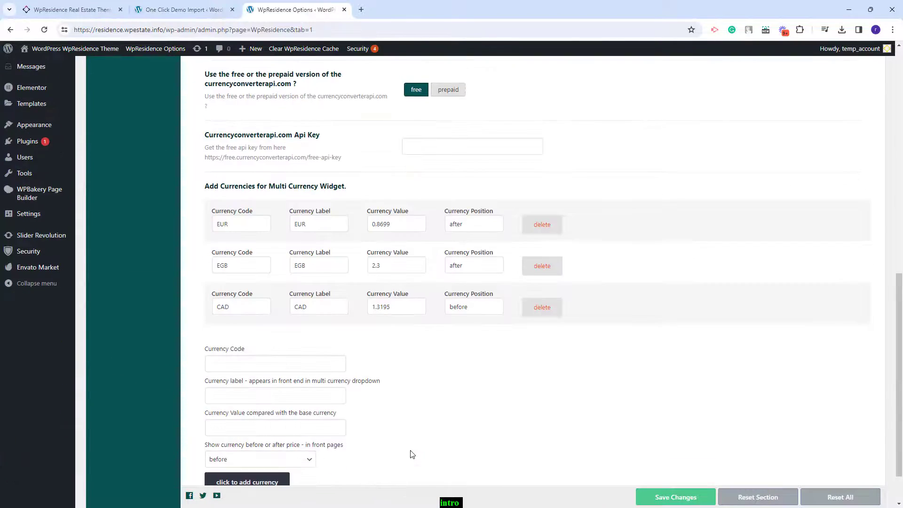
scroll(123, 277, "up", 11)
- Review the Contact Page Details, including company email, address and opening hours, and check the Social Accounts link options
left_click(123, 276)
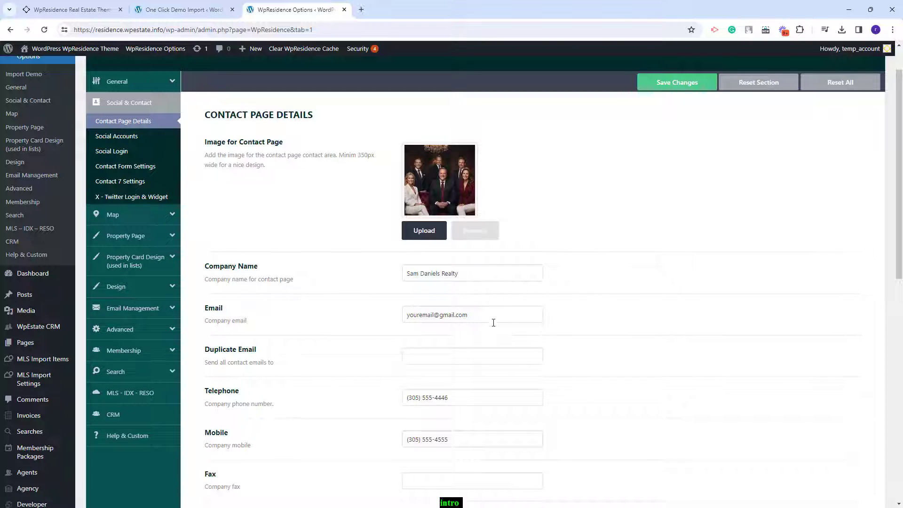
left_click_drag(493, 323, 368, 320)
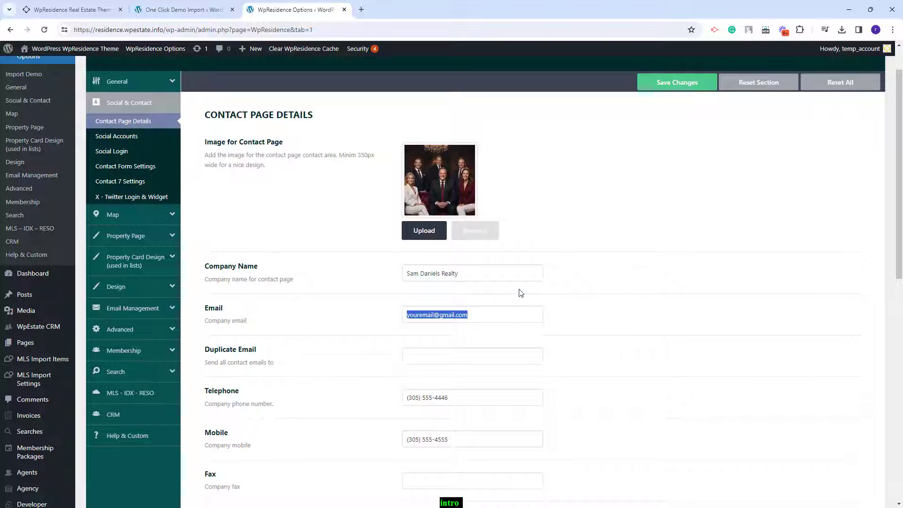
scroll(536, 294, "down", 3)
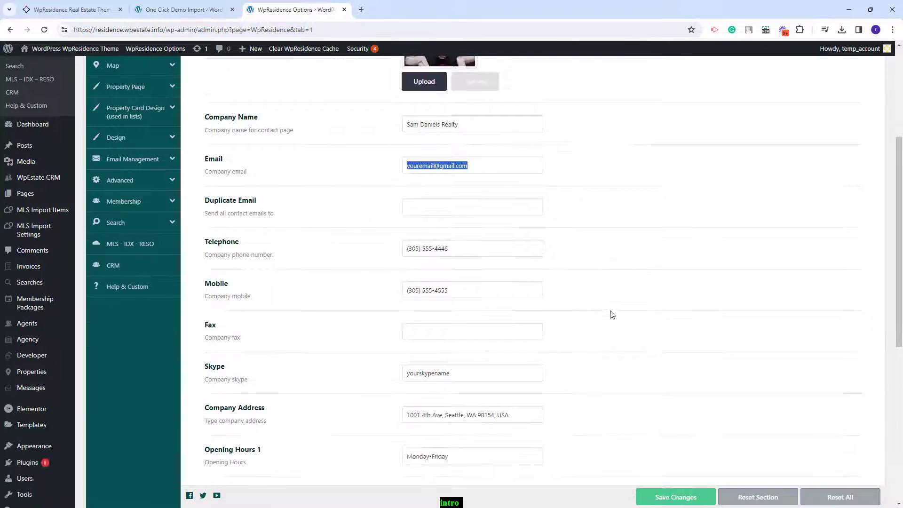
scroll(439, 238, "down", 7)
scroll(422, 309, "up", 5)
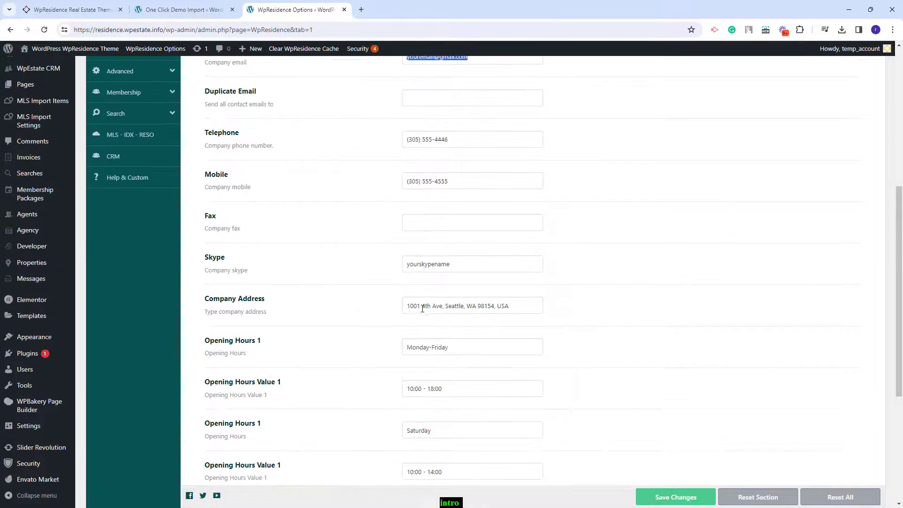
scroll(422, 308, "up", 5)
left_click(117, 183)
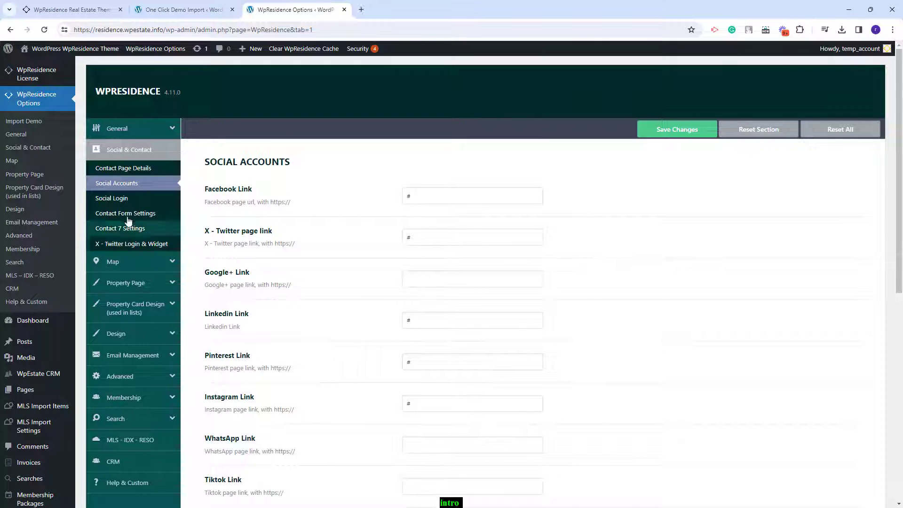
- Review the Map Settings, including the map system and API key options, and the Property Page Design layouts
left_click(119, 260)
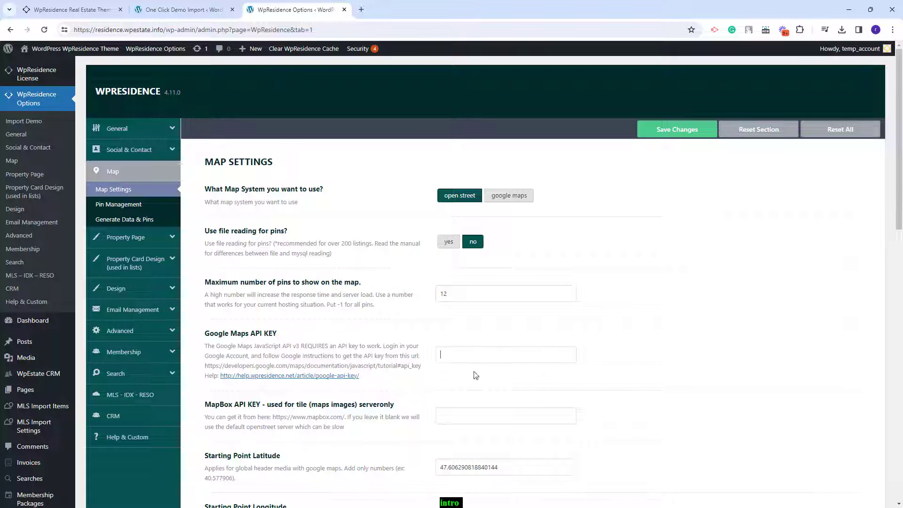
left_click(114, 237)
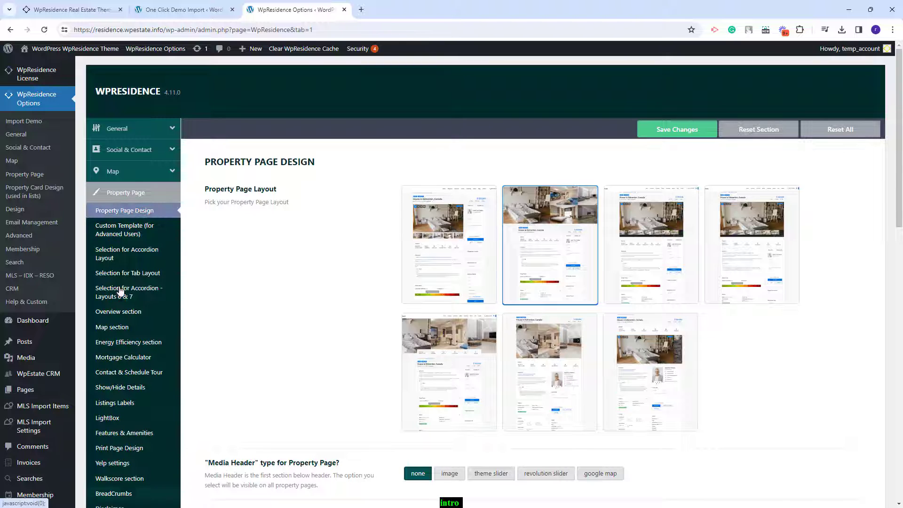
scroll(120, 292, "down", 2)
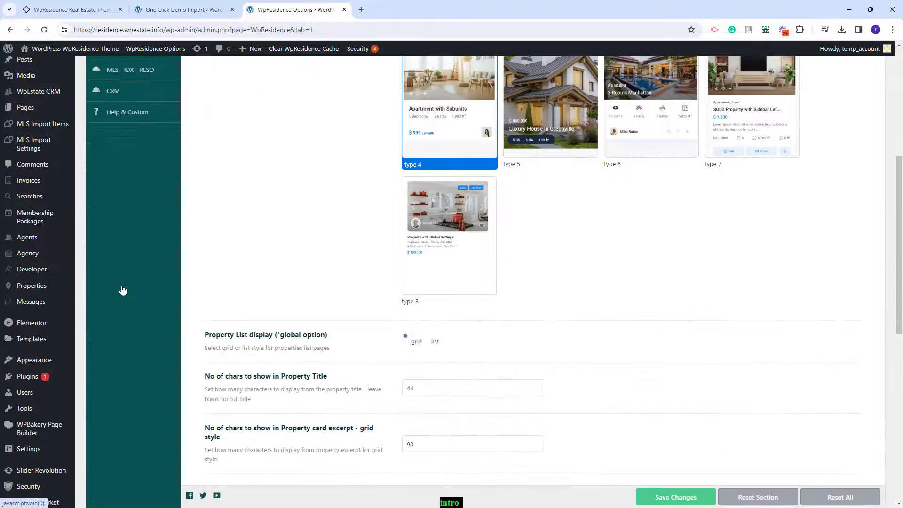
- Review the Property Card General Settings, then the General Design Settings and Custom Colors Settings
scroll(121, 287, "up", 1)
scroll(121, 286, "up", 2)
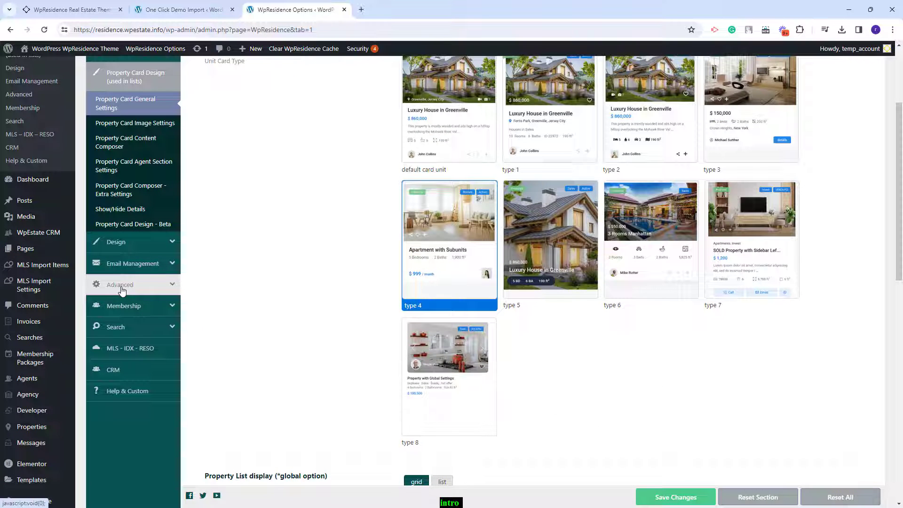
left_click(116, 241)
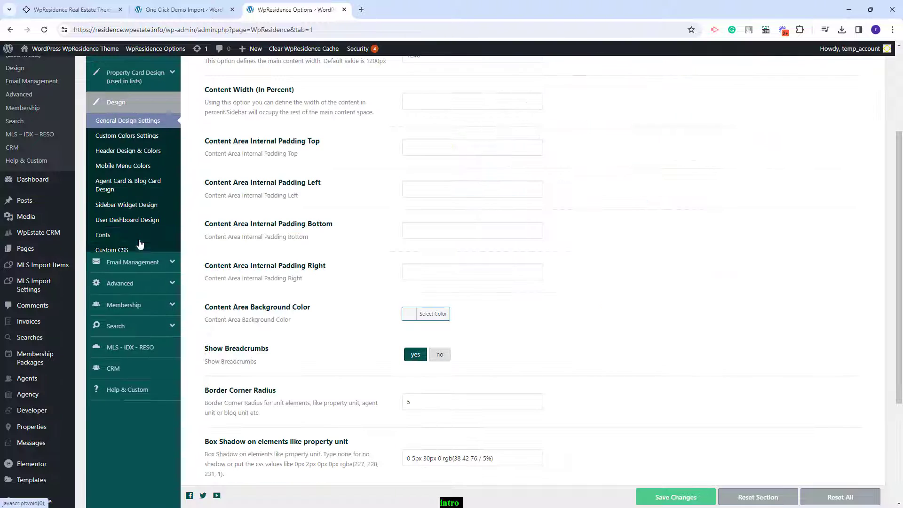
left_click(111, 137)
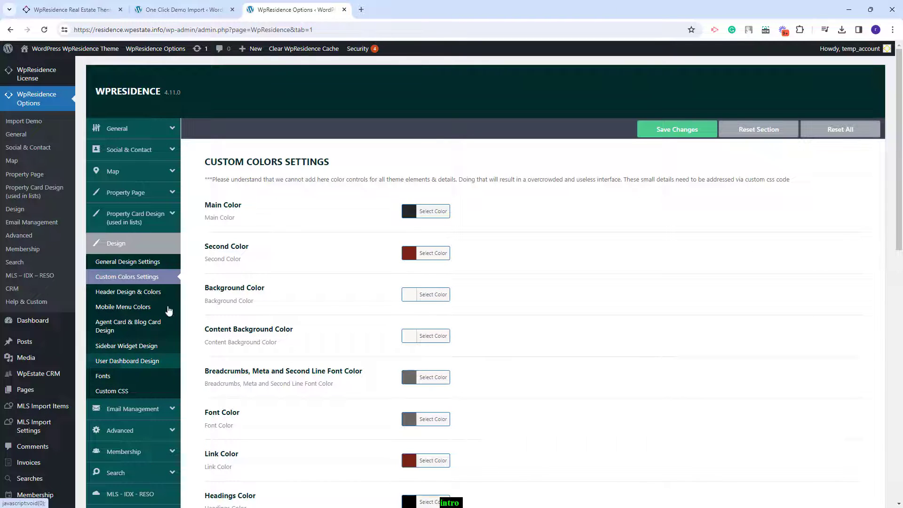
- Review the Email Management options, covering Emails Settings and the notification templates in Emails Content
left_click(133, 409)
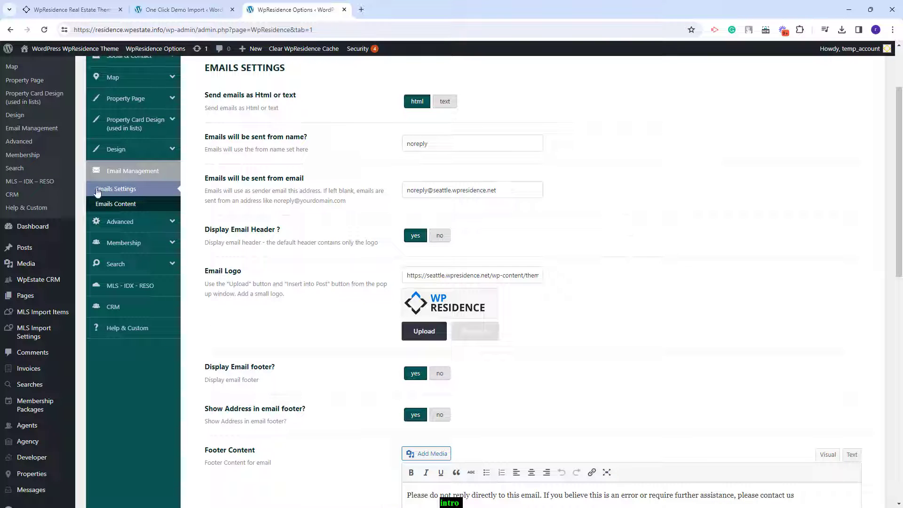
left_click(115, 203)
scroll(447, 306, "down", 5)
scroll(436, 346, "up", 5)
scroll(436, 346, "up", 4)
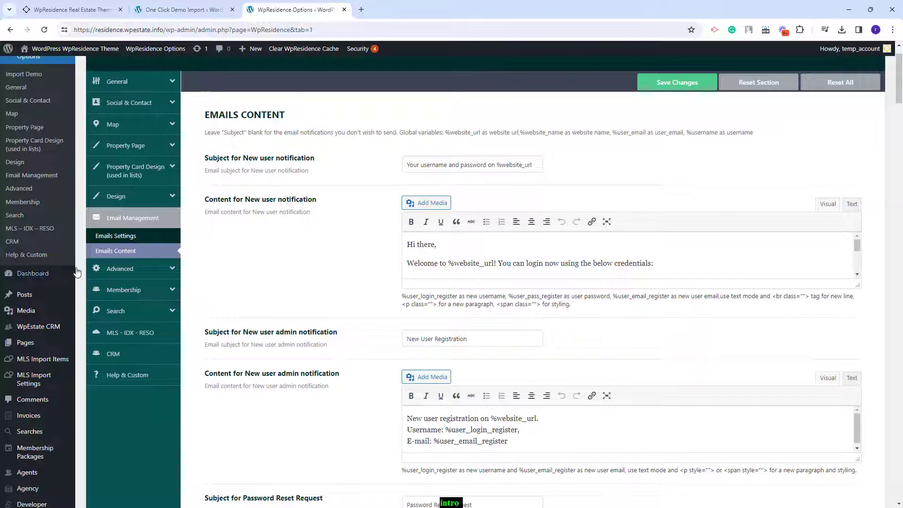
- Review the Membership options, covering Membership Settings, Property Submission Page, and the PayPal, Stripe and WooCommerce payment settings
left_click(124, 289)
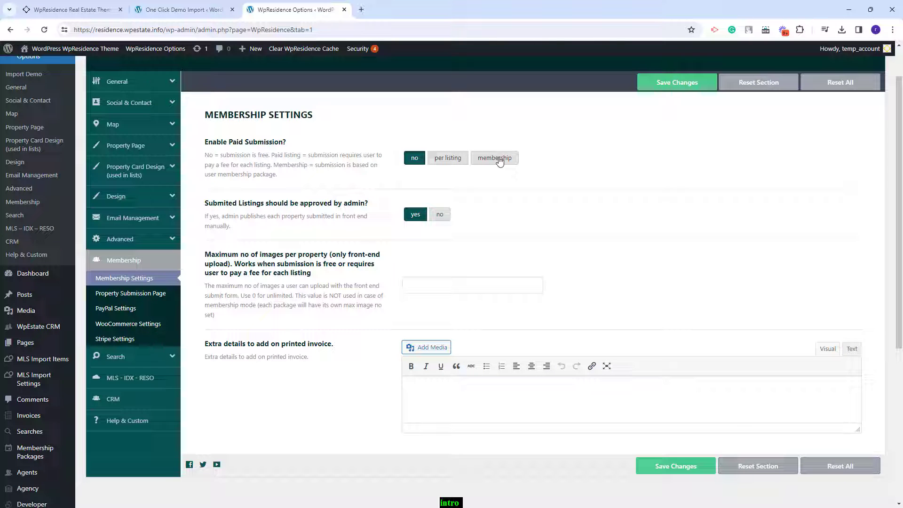
left_click(135, 295)
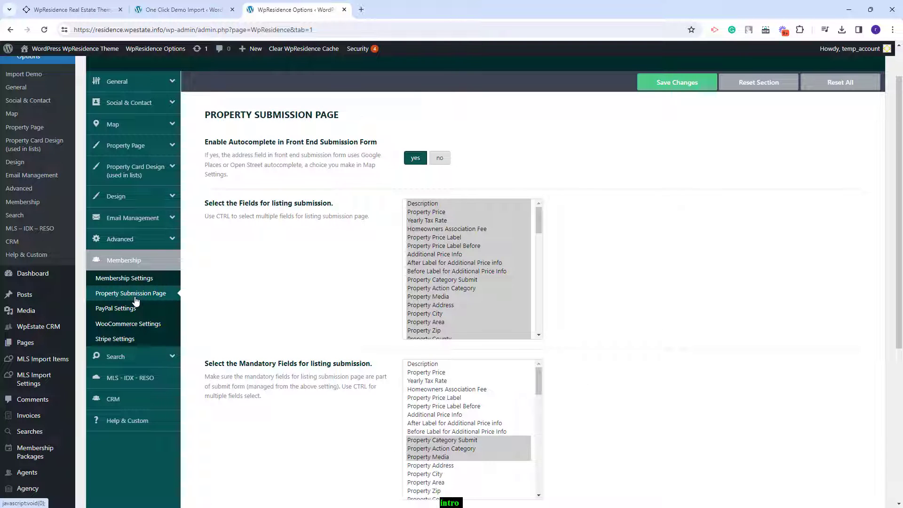
left_click(140, 309)
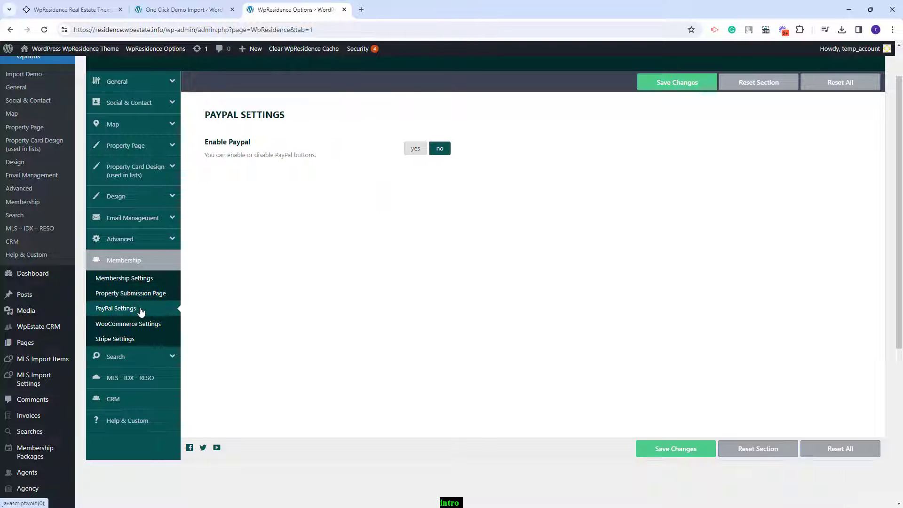
left_click(119, 339)
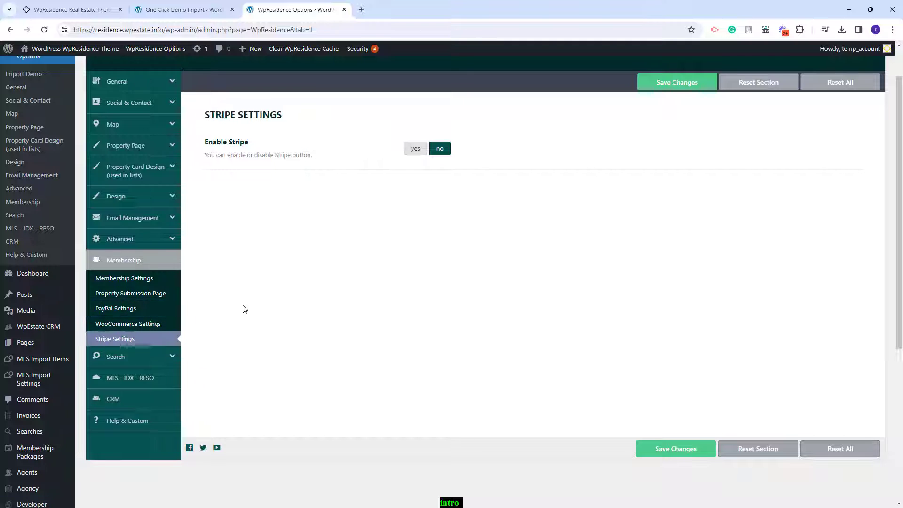
left_click(151, 324)
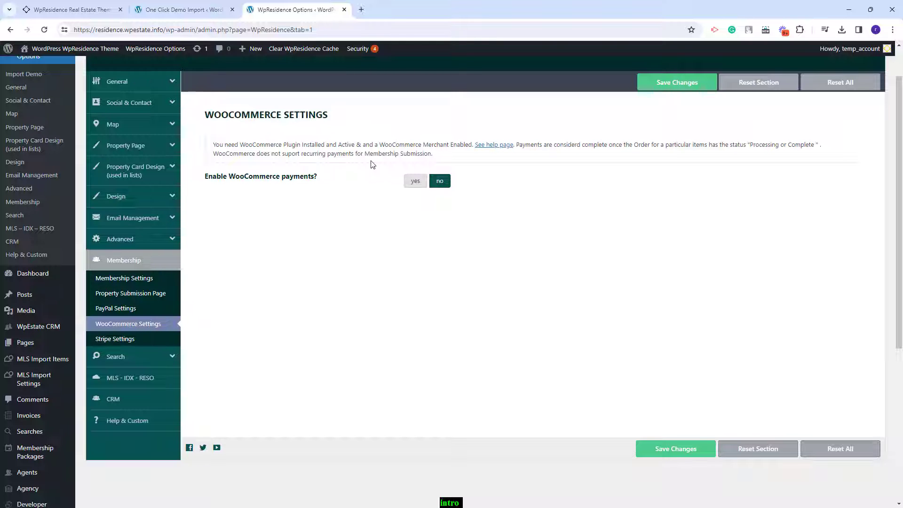
- Review the Advanced Search Display and Advanced Search Form options, including the search type and Search Custom Fields Setup
left_click(115, 356)
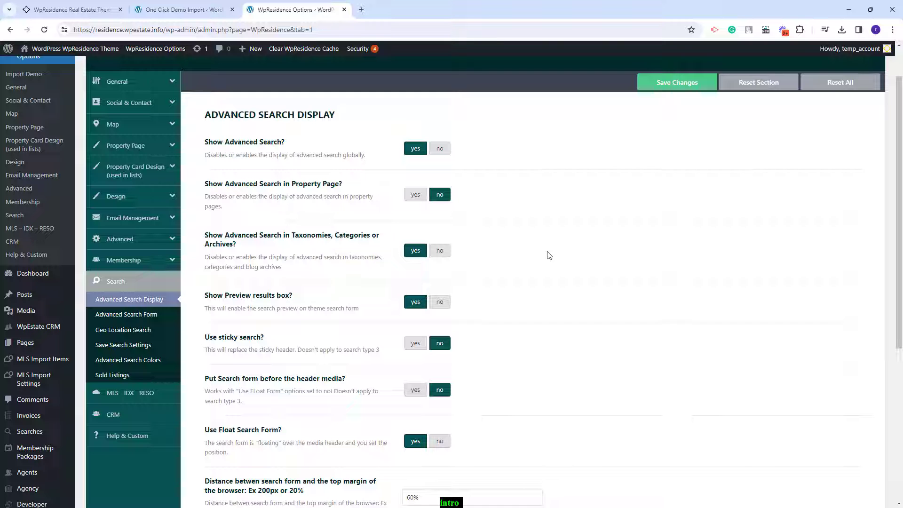
left_click(126, 314)
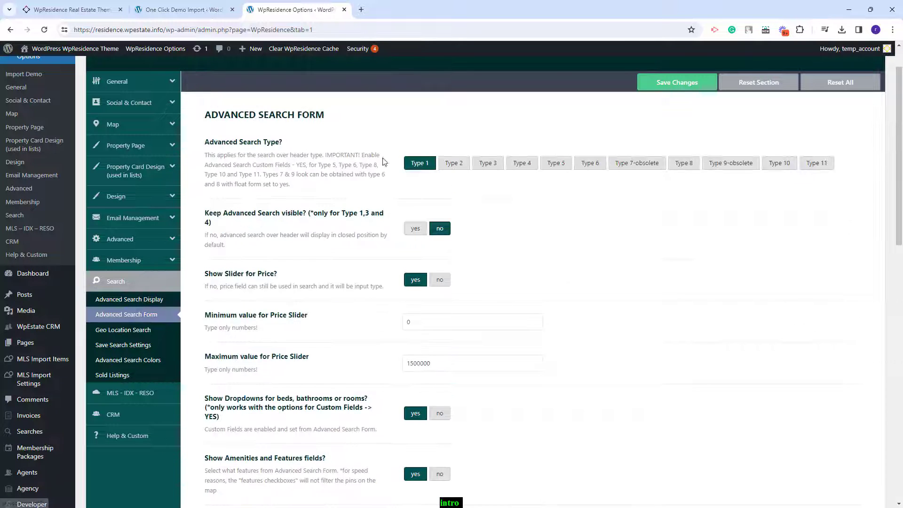
scroll(556, 324, "down", 15)
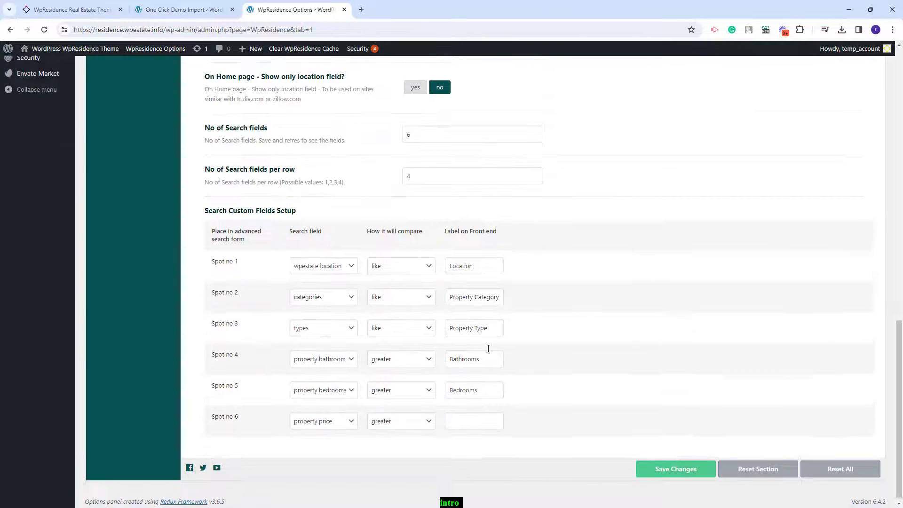
scroll(487, 373, "up", 15)
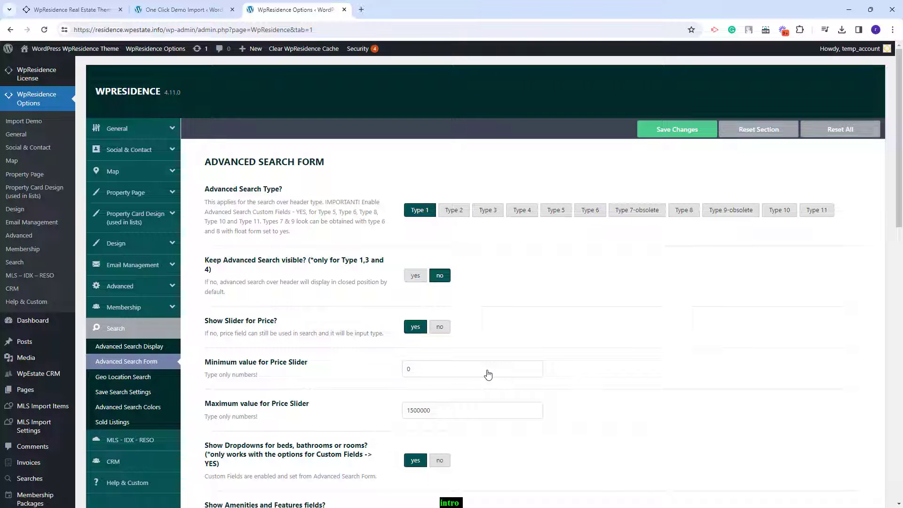
scroll(71, 283, "down", 2)
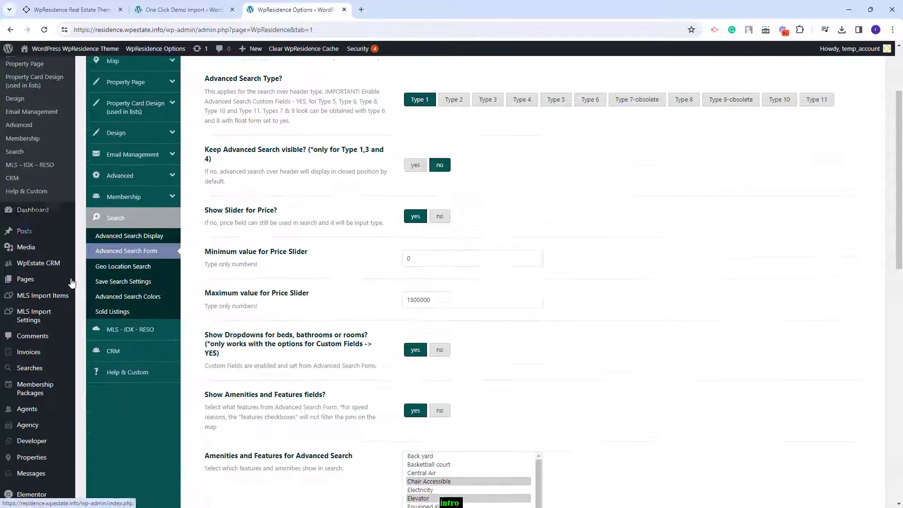
scroll(71, 282, "down", 1)
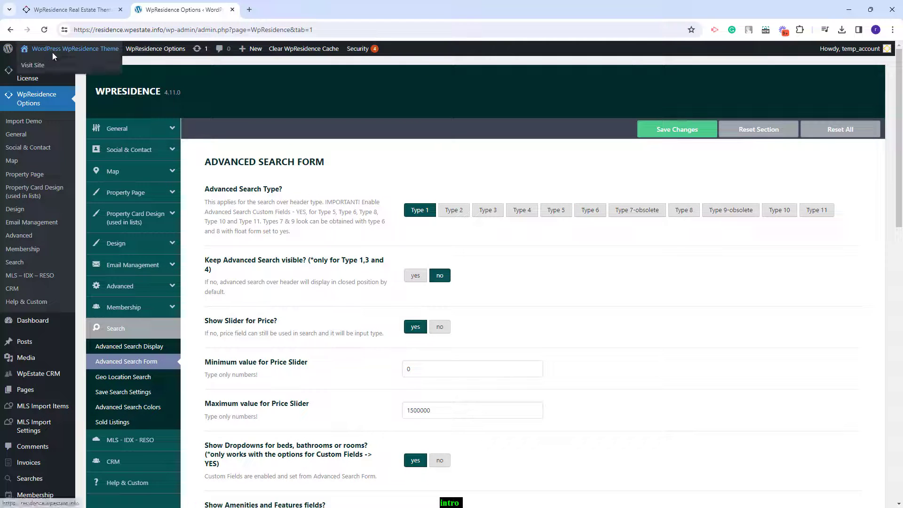
- Open the site's front end in a new browser tab and examine the homepage sections down to the contact form
left_click(52, 53)
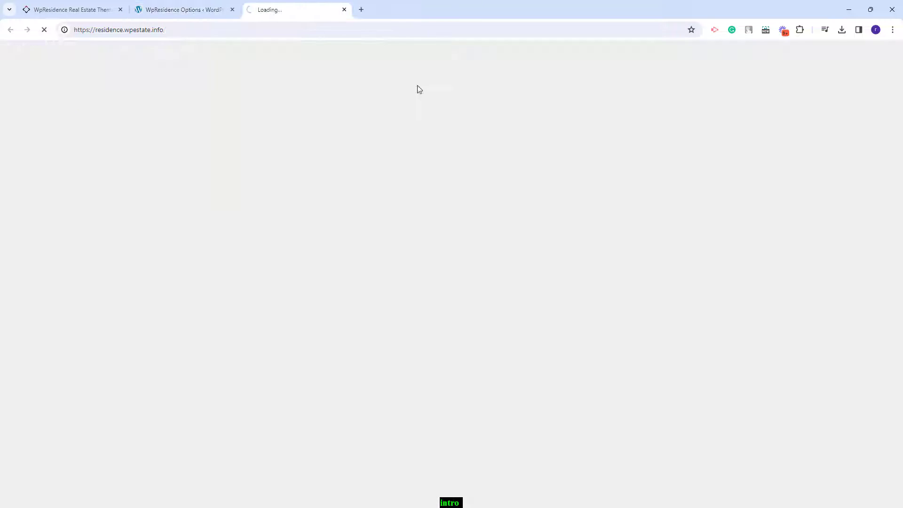
scroll(513, 325, "down", 10)
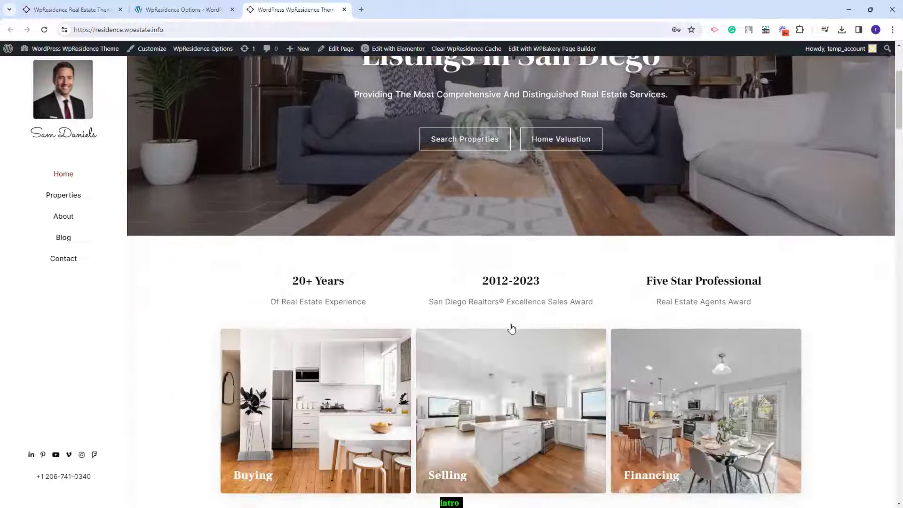
scroll(615, 386, "down", 10)
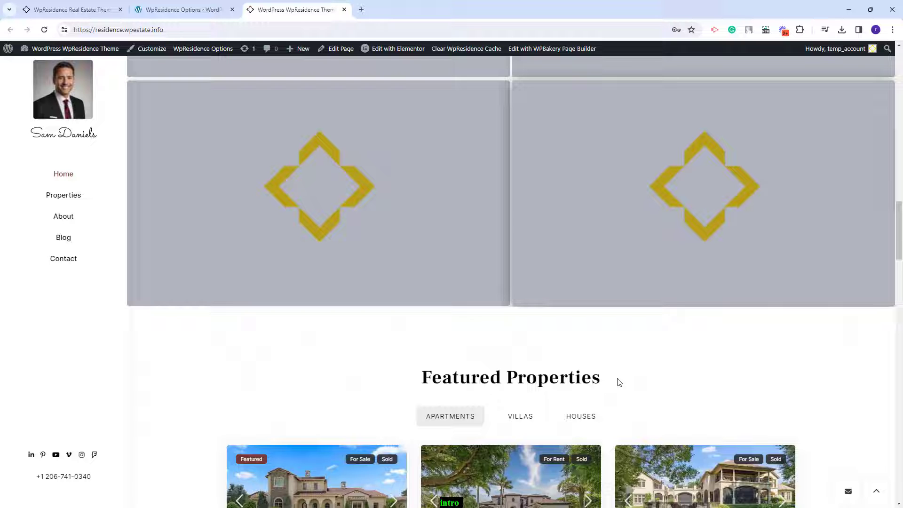
scroll(439, 429, "up", 7)
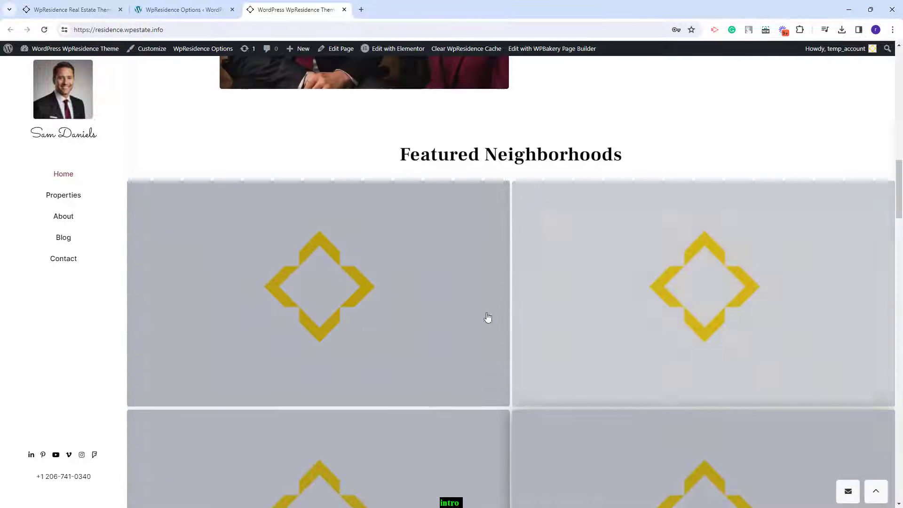
scroll(385, 333, "down", 3)
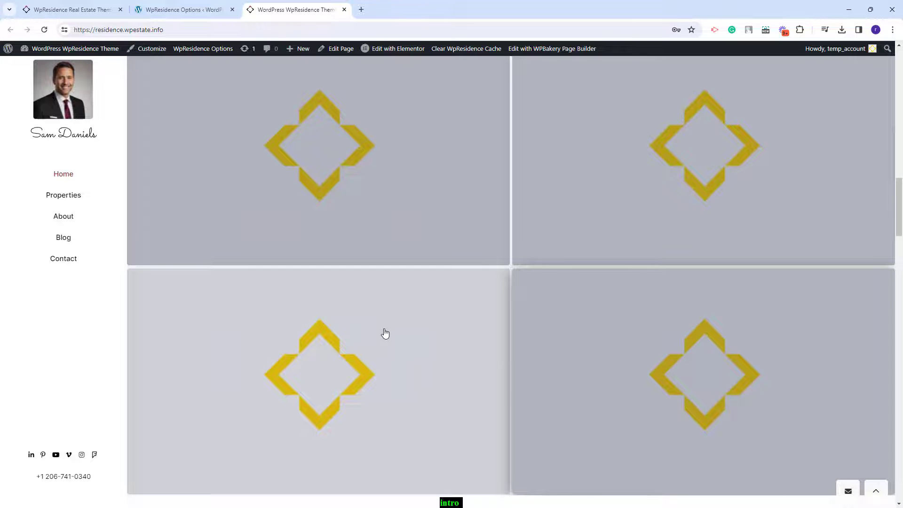
scroll(565, 295, "down", 15)
scroll(752, 306, "up", 5)
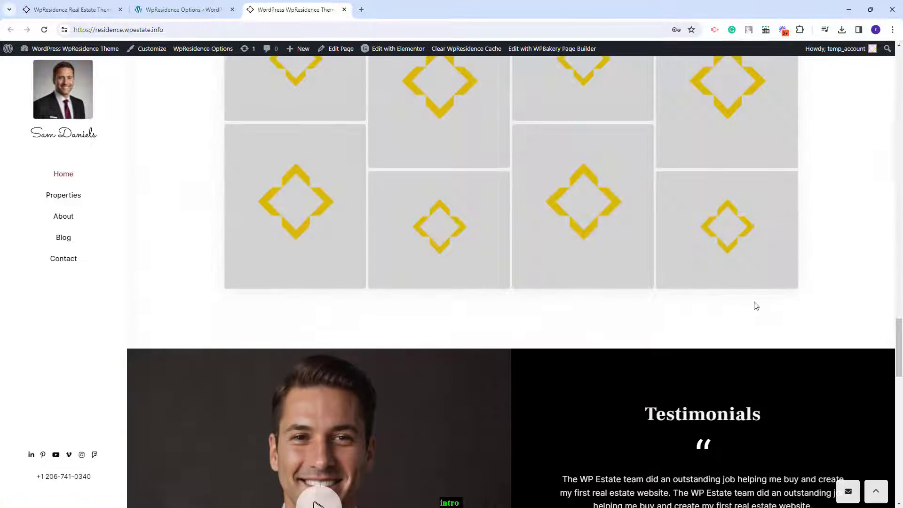
scroll(762, 304, "up", 4)
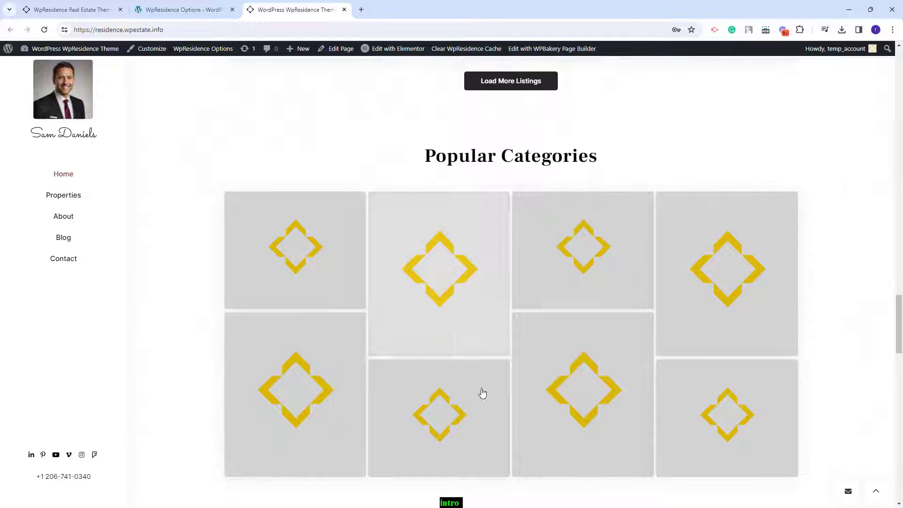
scroll(853, 259, "down", 10)
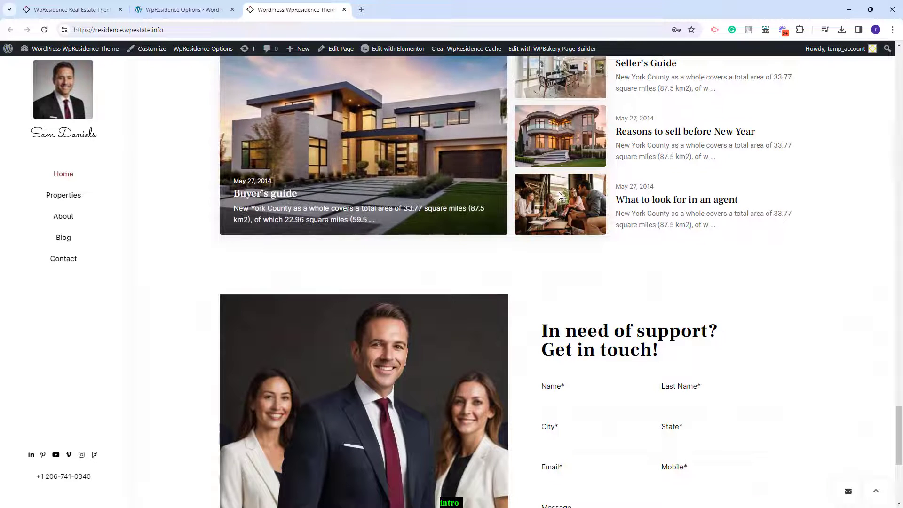
mouse_move(383, 52)
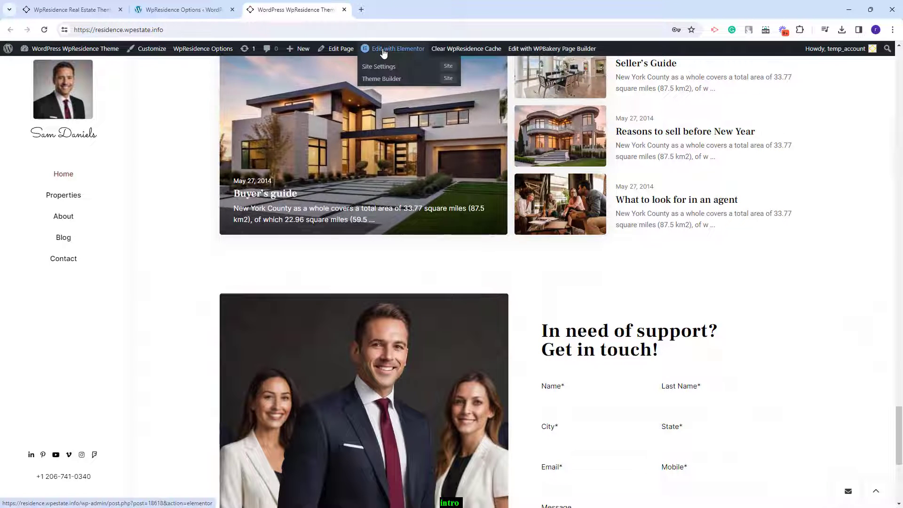
- Open the homepage in Elementor in a new browser tab and go to the Featured Neighborhoods section
right_click(384, 51)
left_click(414, 59)
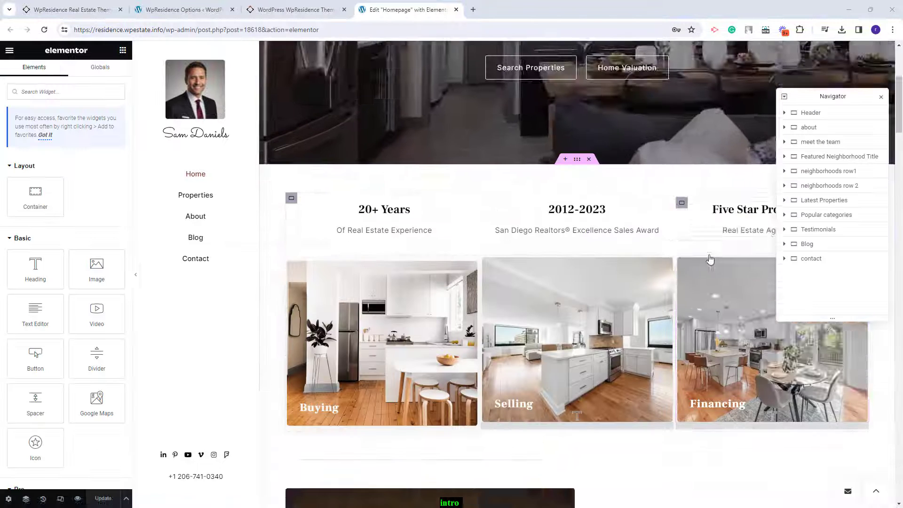
scroll(710, 261, "down", 6)
scroll(709, 260, "down", 6)
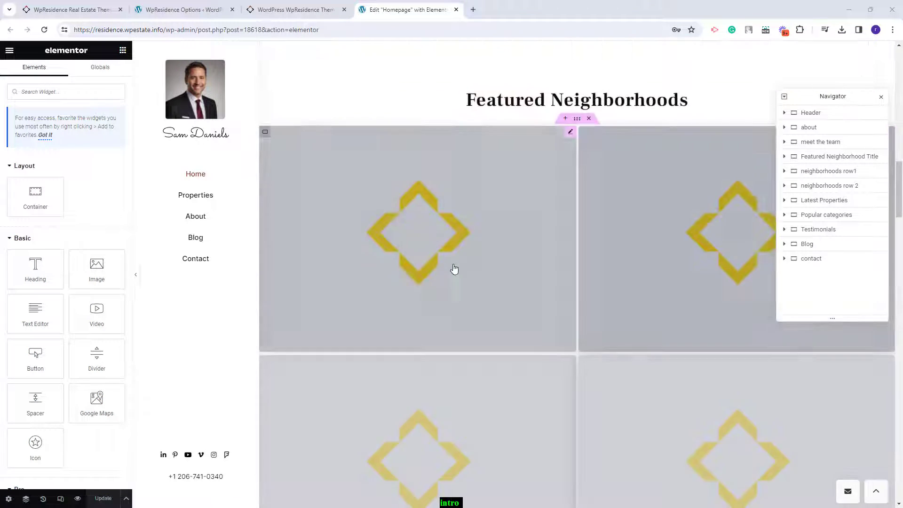
- Assign terms to the four Featured Neighborhoods tiles, including California for the first, Clairemont for the second and For Sale for the fourth
left_click(454, 269)
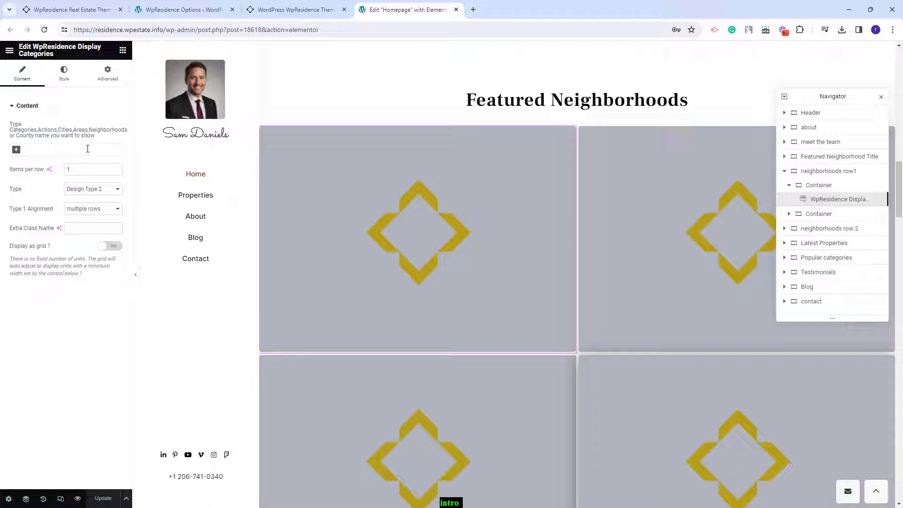
left_click(37, 147)
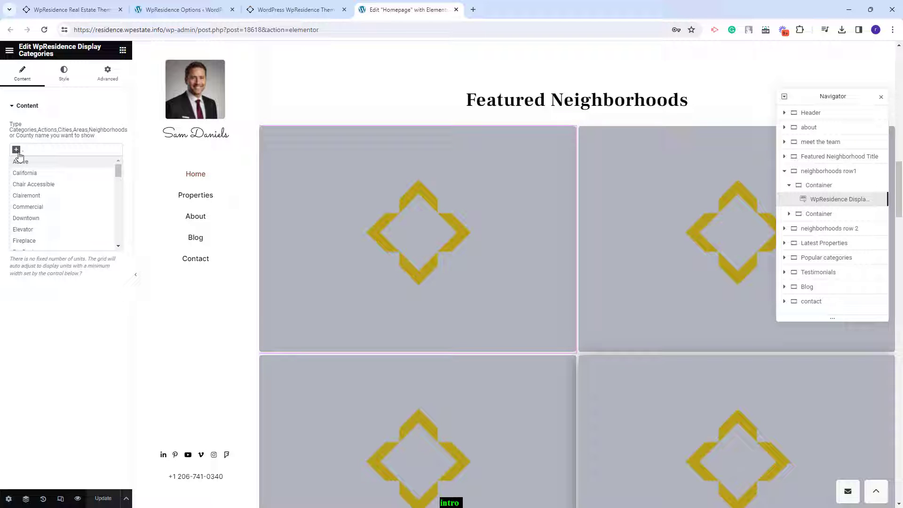
left_click(665, 236)
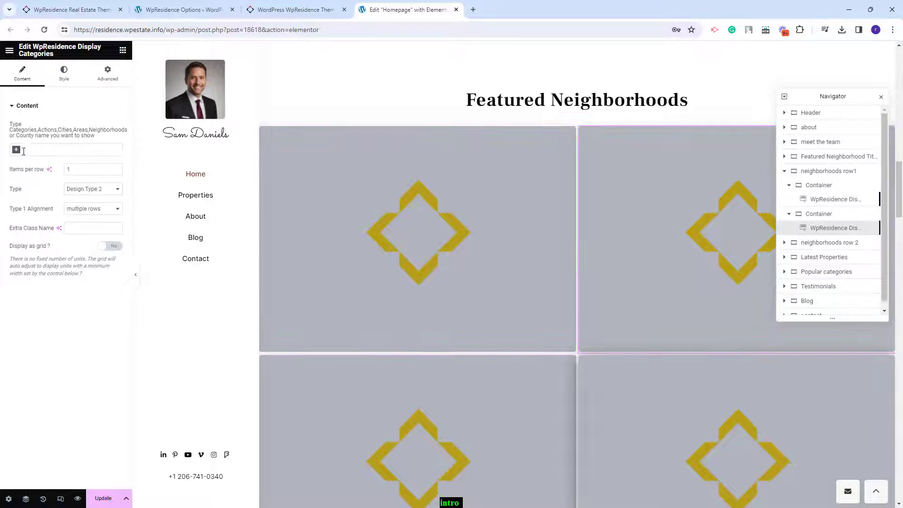
left_click(17, 151)
left_click(26, 195)
left_click(477, 445)
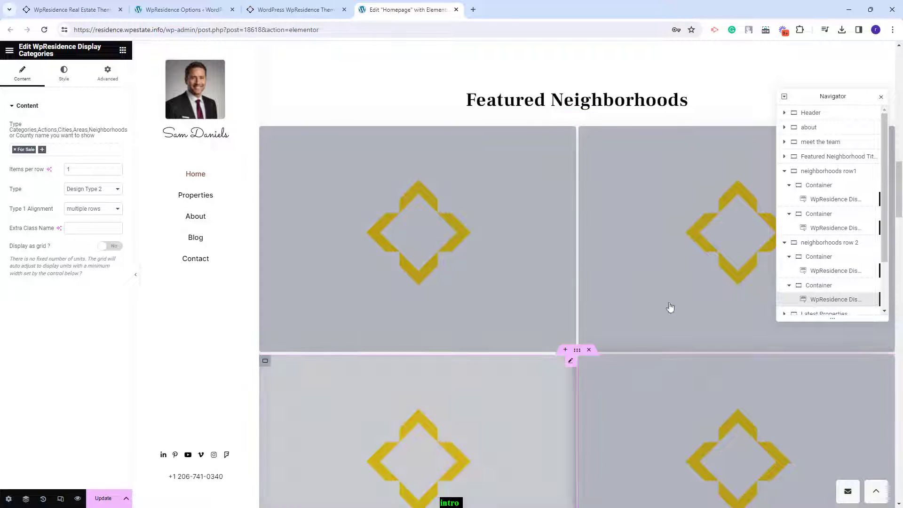
left_click(612, 378)
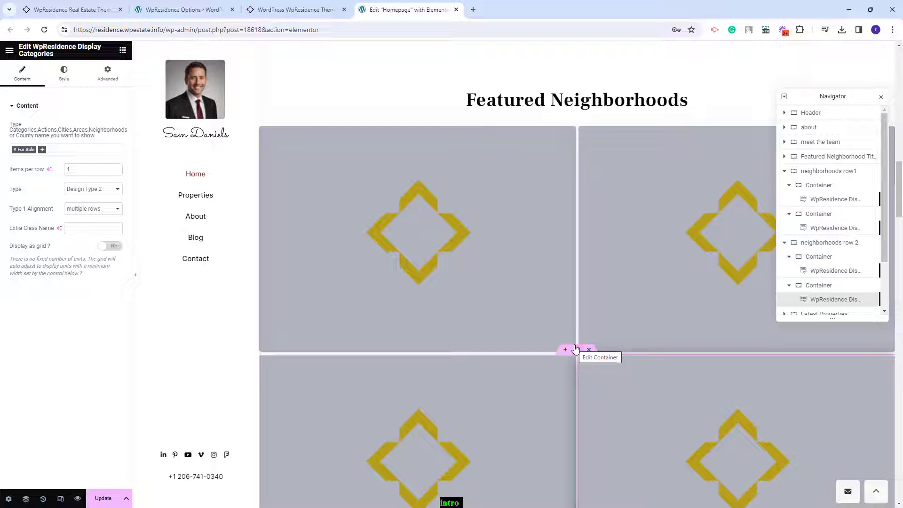
left_click(574, 316)
- Assign terms to the Popular Categories tiles, including Apartments, Single Family Home and Pacific Beach, and save the homepage
scroll(657, 258, "down", 20)
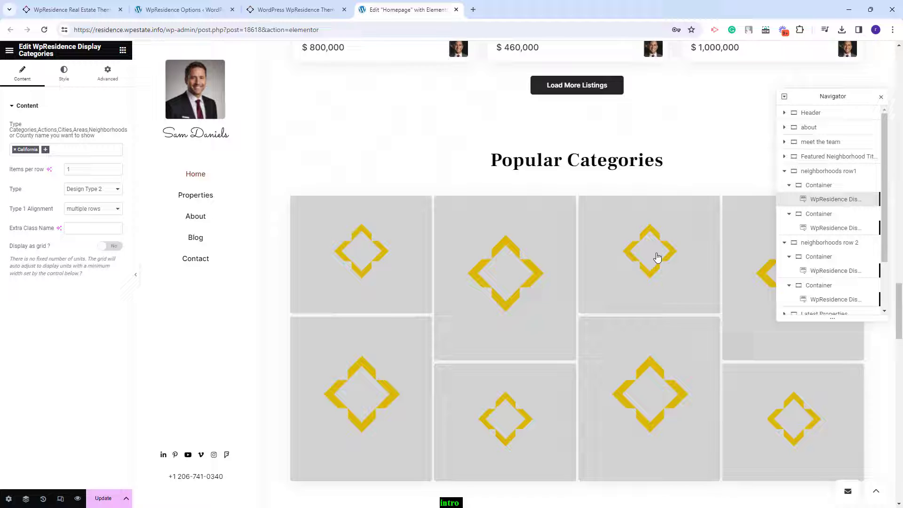
left_click(337, 276)
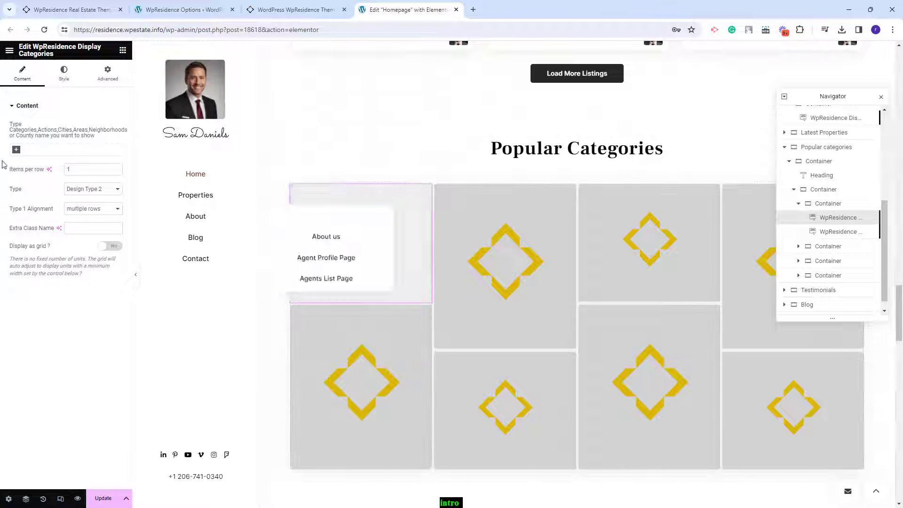
left_click(24, 150)
left_click(652, 358)
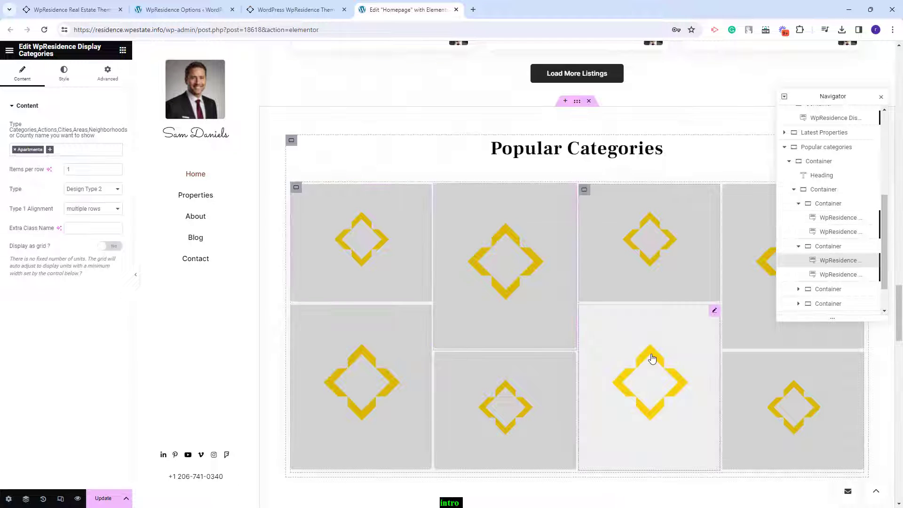
left_click(663, 272)
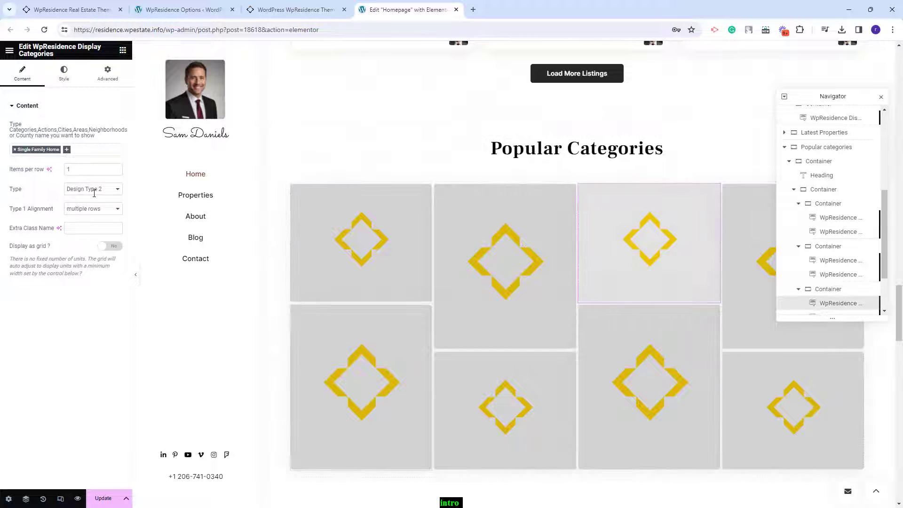
left_click(771, 392)
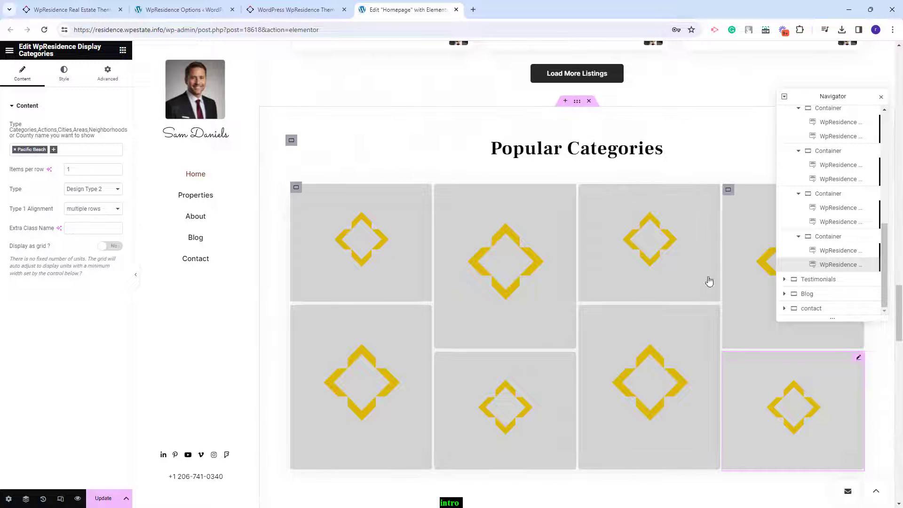
left_click(98, 502)
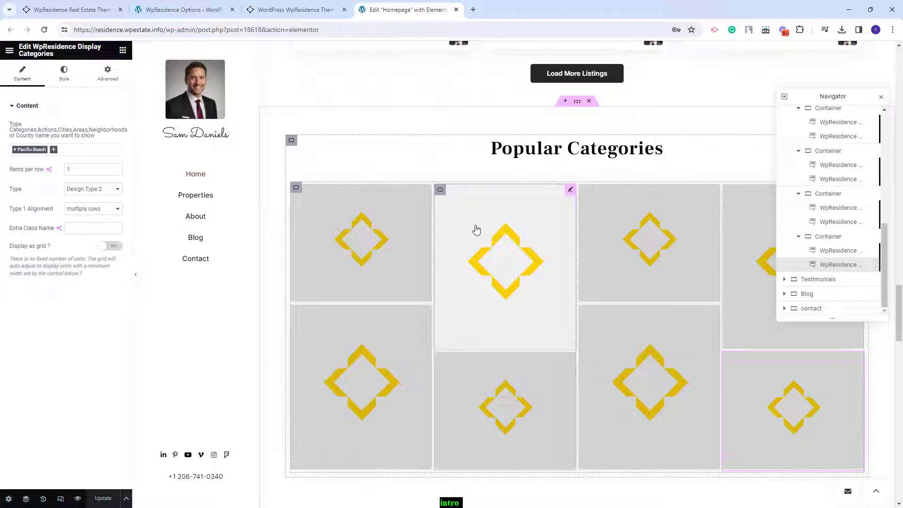
- Switch to the WordPress admin and open the Commercial property category for editing
left_click(198, 9)
scroll(272, 368, "down", 10)
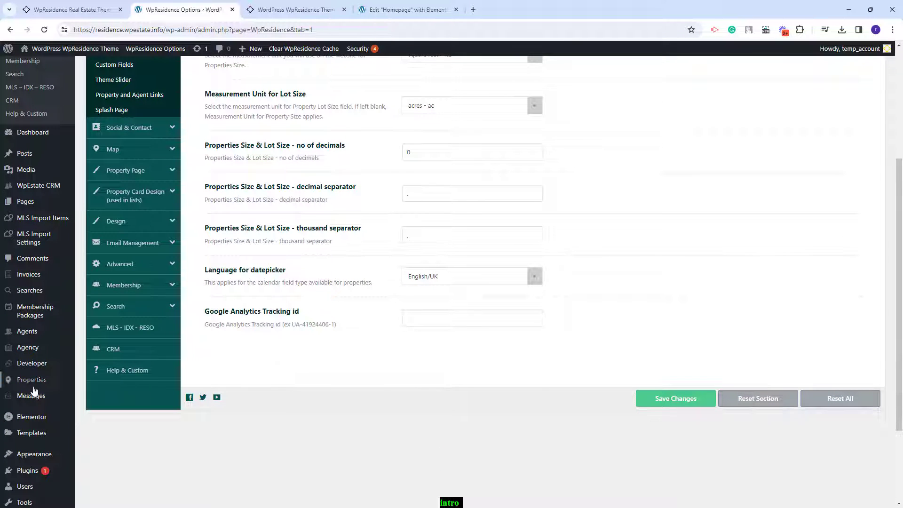
mouse_move(34, 382)
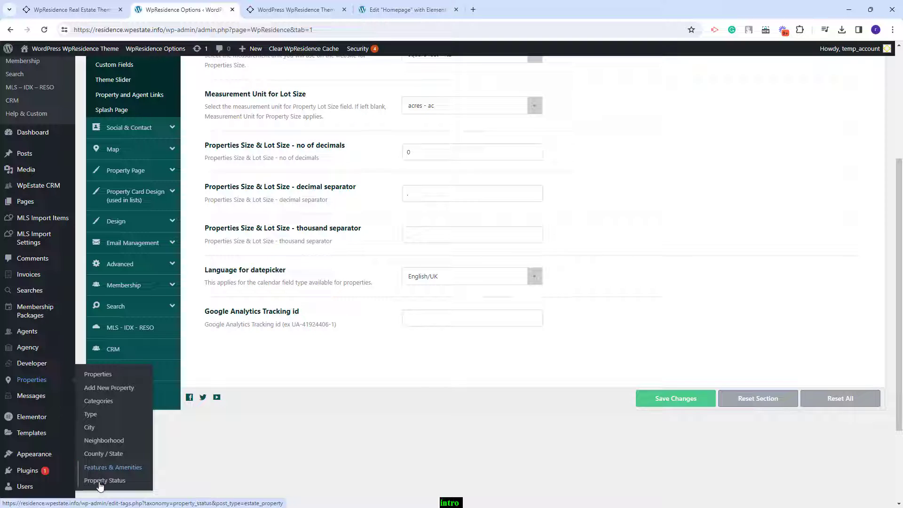
left_click(101, 401)
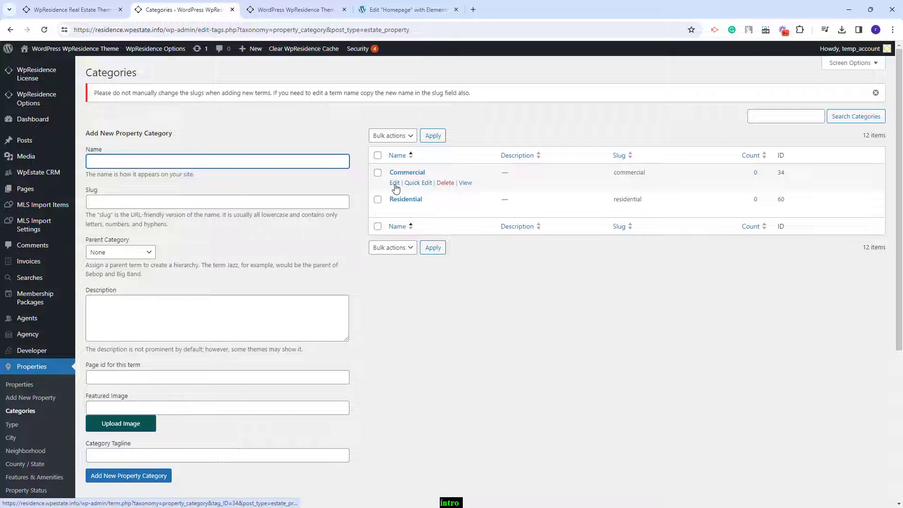
left_click(394, 184)
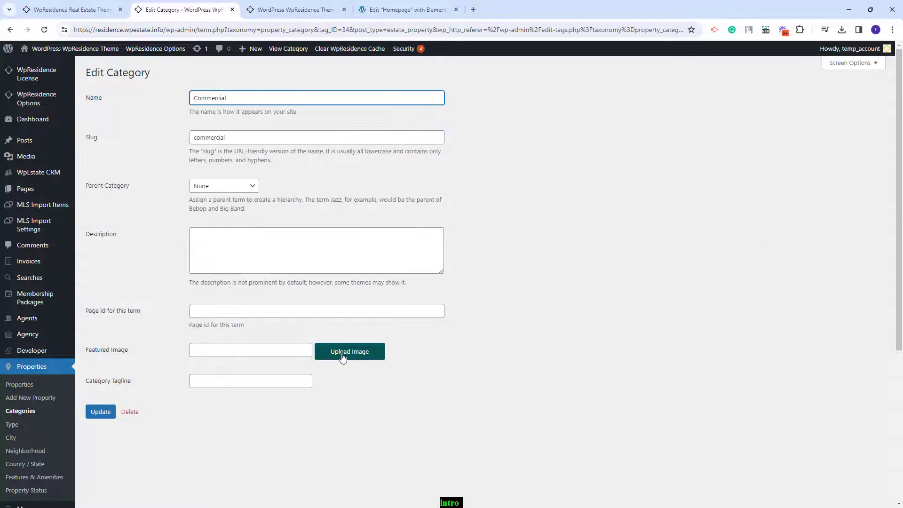
- Upload the city3 image as the Commercial category's featured image and update the category
left_click(343, 356)
left_click(182, 88)
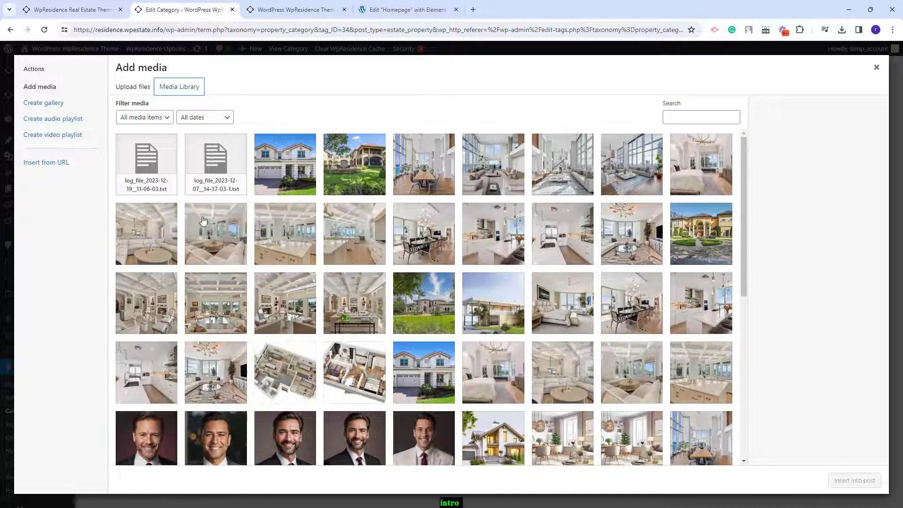
left_click(130, 89)
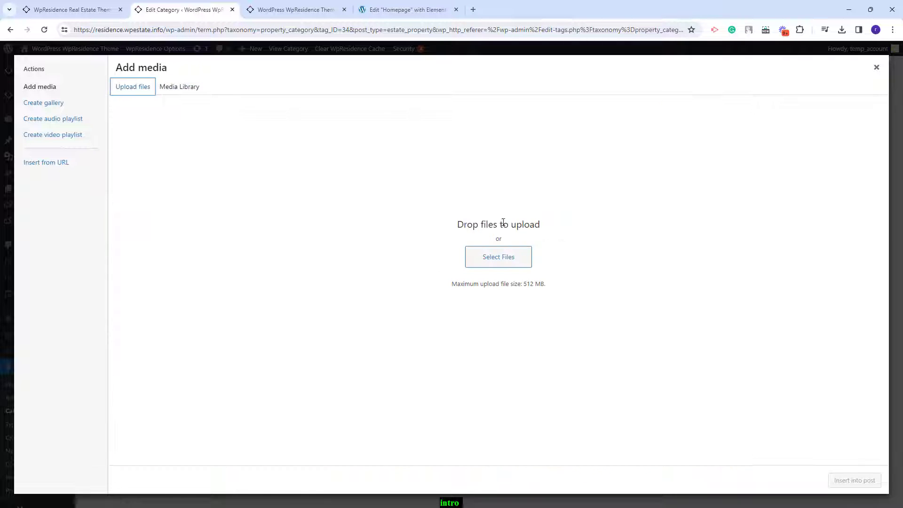
left_click(506, 268)
left_click(166, 86)
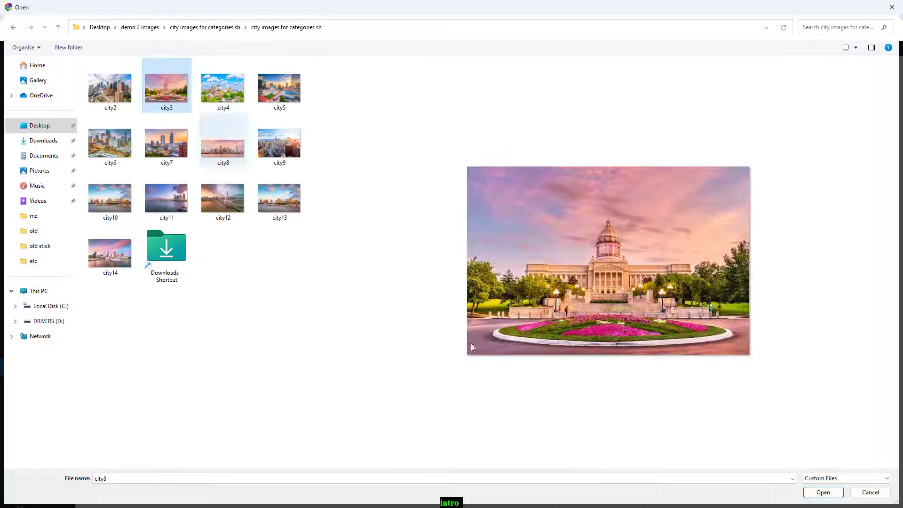
left_click(807, 496)
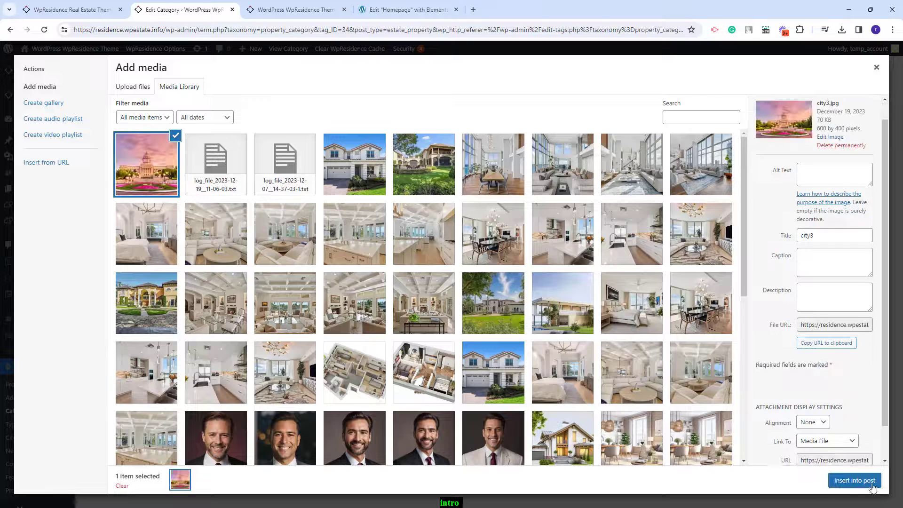
left_click(865, 481)
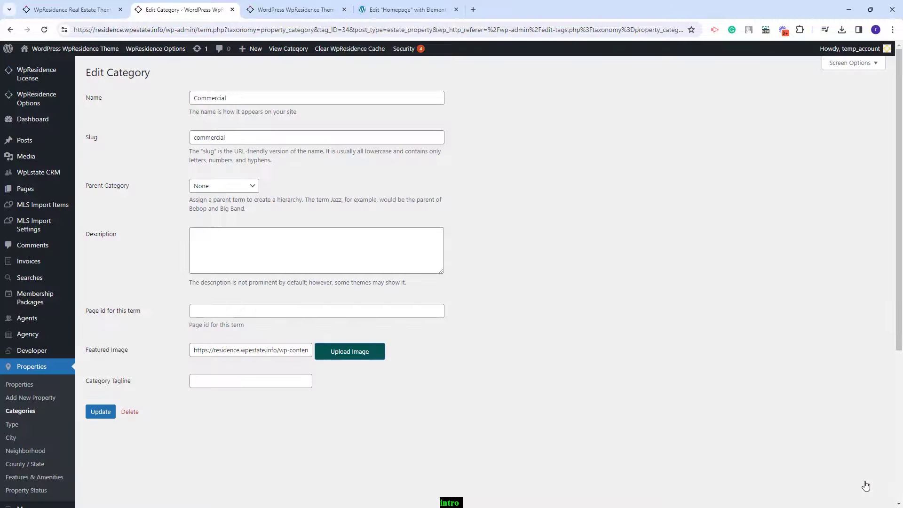
left_click(100, 412)
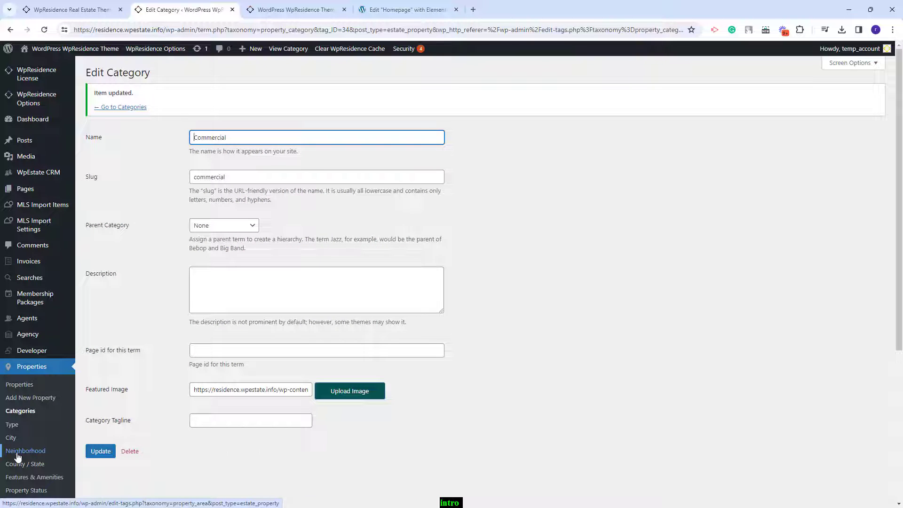
- Upload the city4 image as the featured image of the Clairemont neighborhood and update the neighborhood
left_click(17, 452)
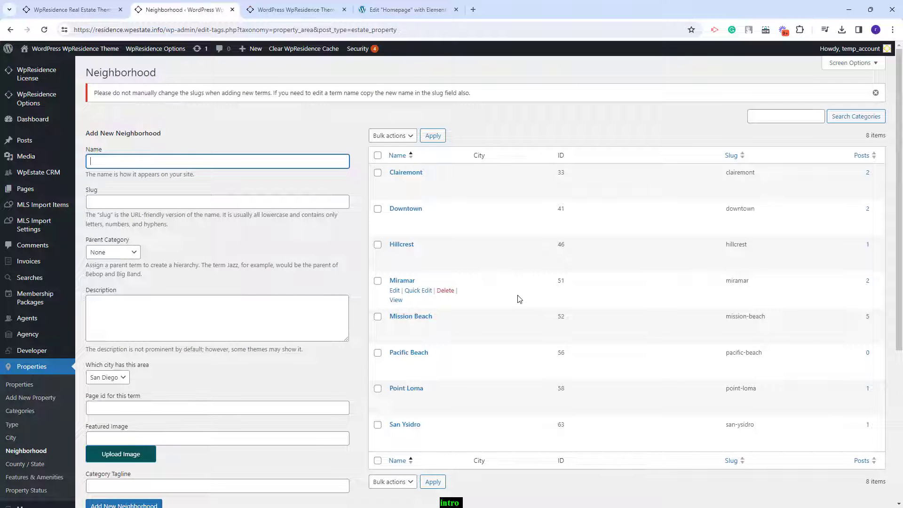
left_click(395, 183)
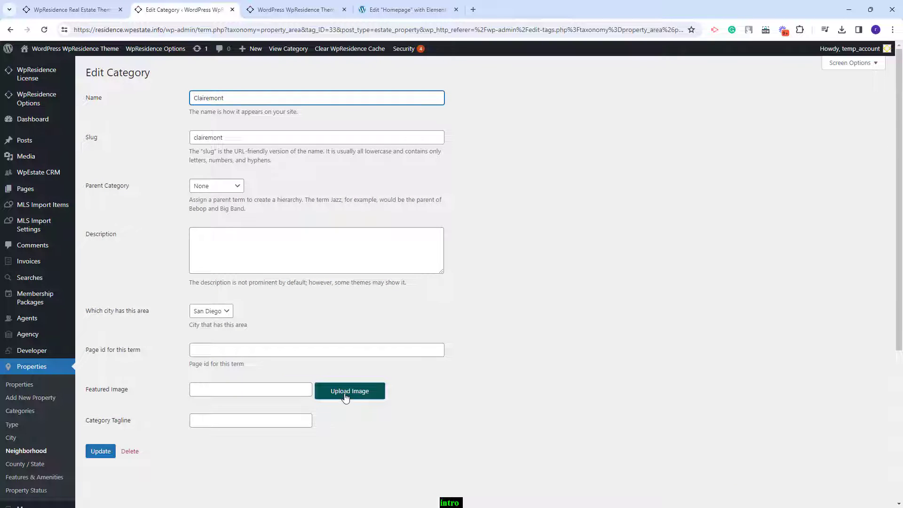
left_click(347, 395)
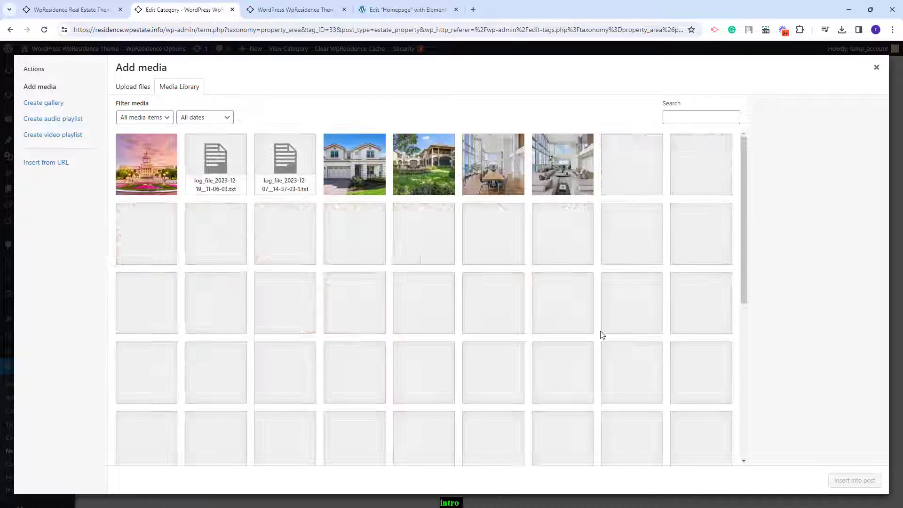
left_click(132, 86)
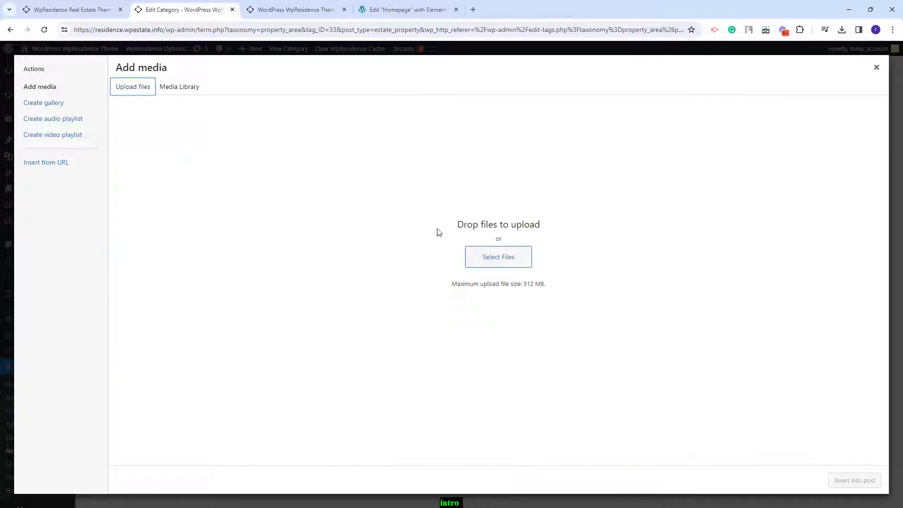
left_click(499, 259)
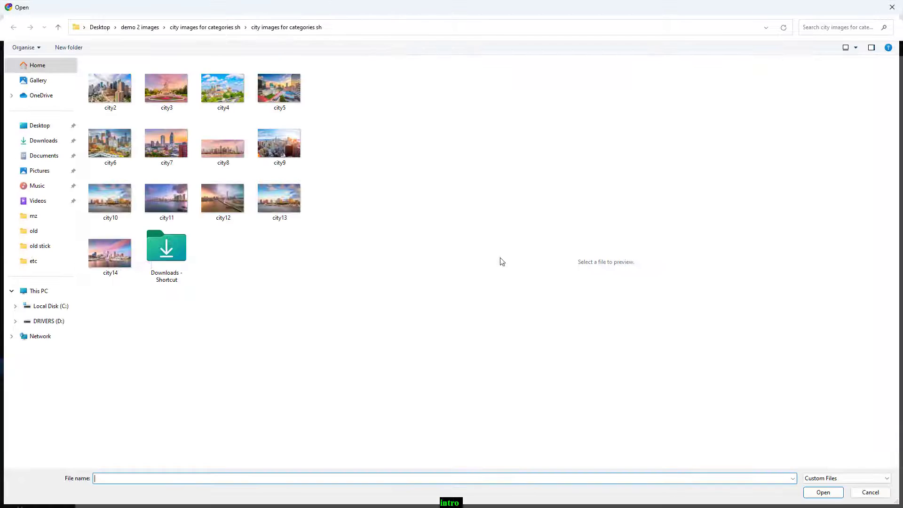
left_click(203, 96)
left_click(823, 492)
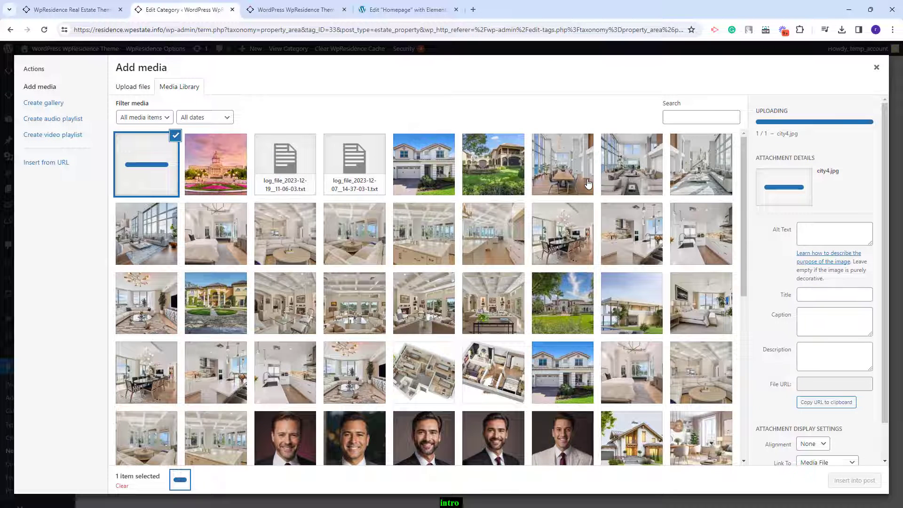
left_click(854, 480)
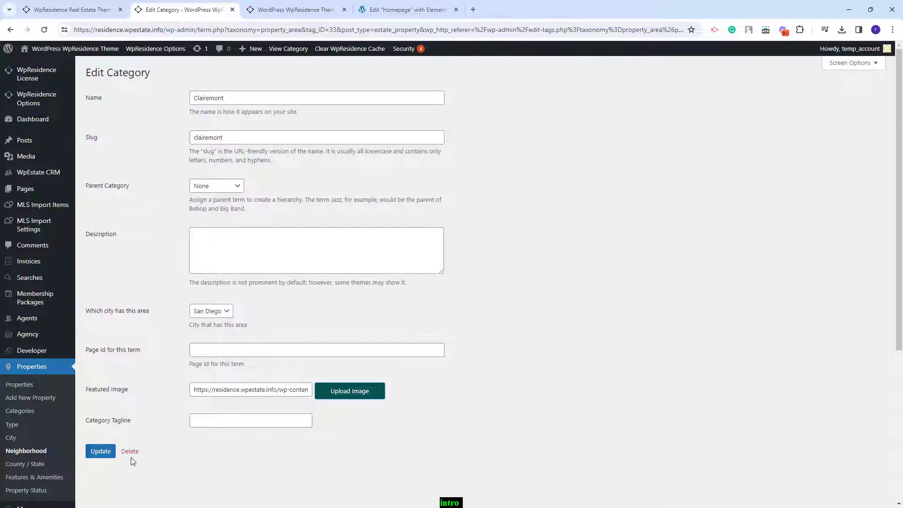
left_click(101, 451)
- Reload the front-end homepage and check the images in the Featured Neighborhoods and Popular Categories sections
key("ctrl+Tab")
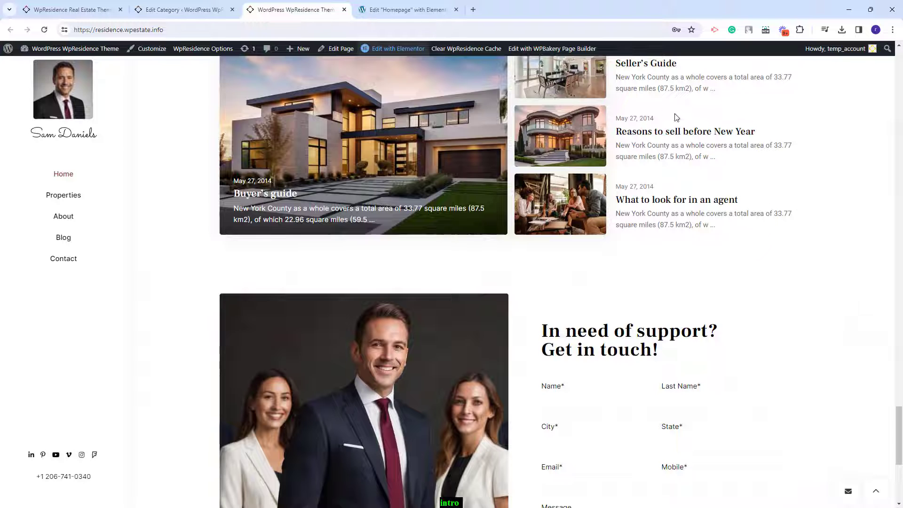
left_click(44, 31)
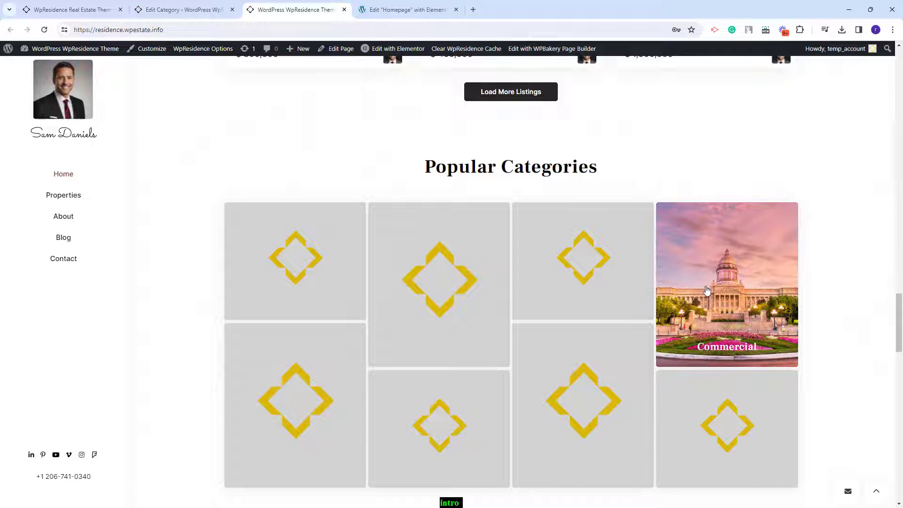
scroll(747, 279, "up", 18)
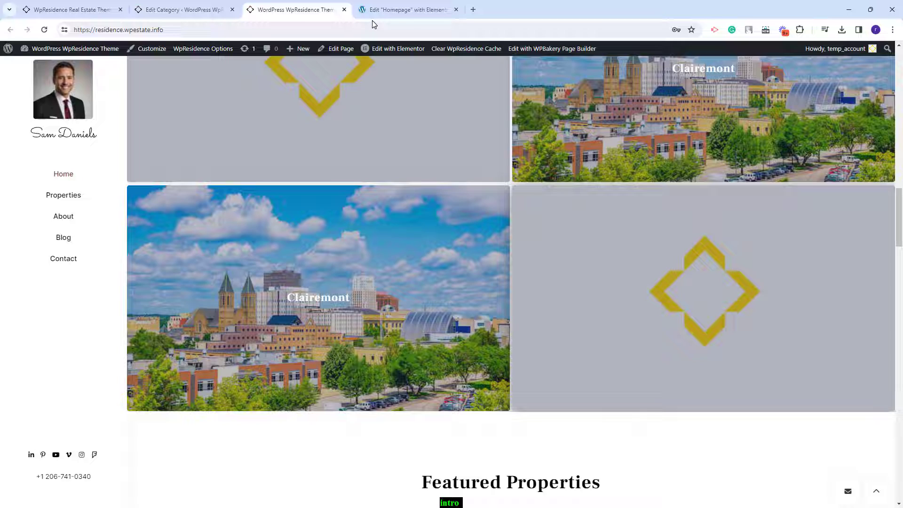
left_click(232, 9)
scroll(374, 222, "up", 4)
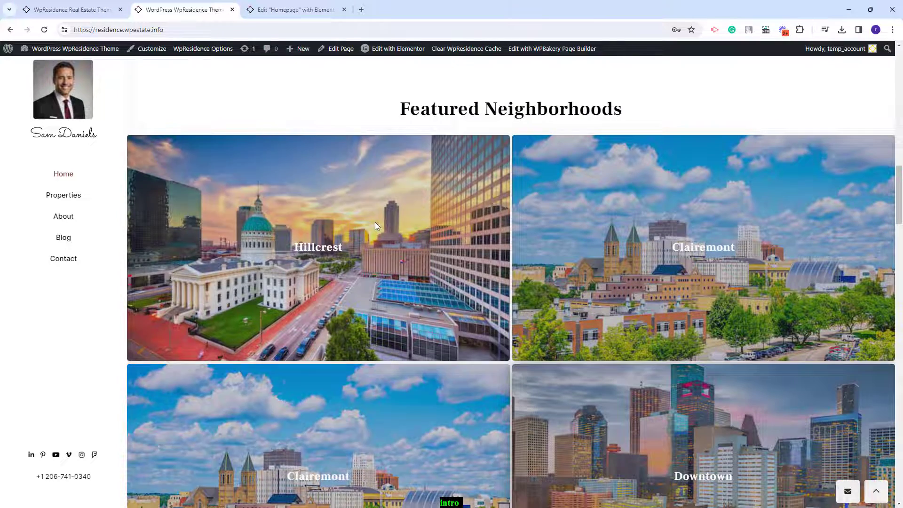
scroll(375, 226, "down", 12)
scroll(374, 227, "down", 8)
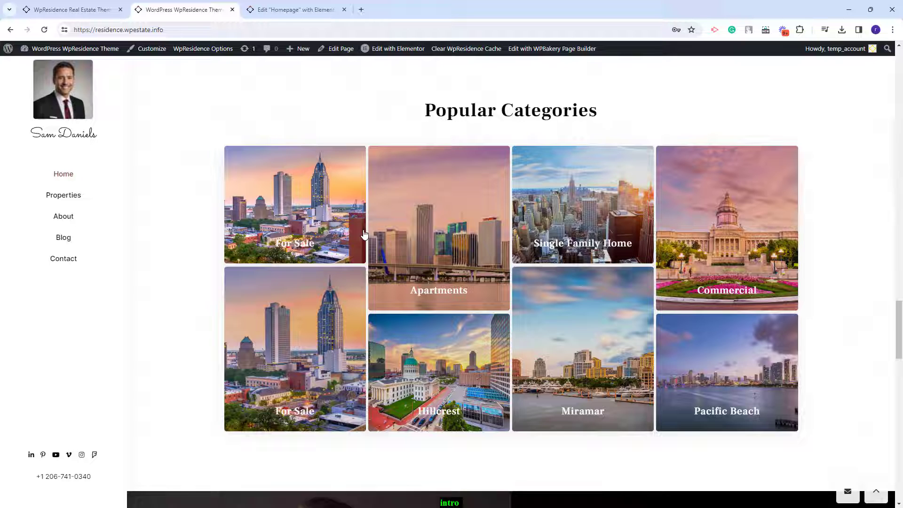
- Look over the remaining front-end homepage sections and switch to the homepage open in the Elementor editor
scroll(619, 177, "down", 15)
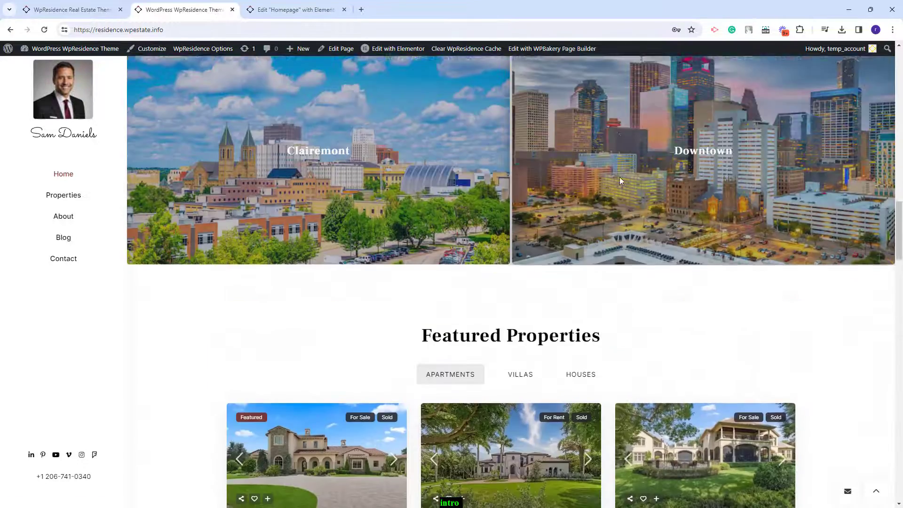
scroll(619, 177, "up", 9)
scroll(619, 181, "up", 8)
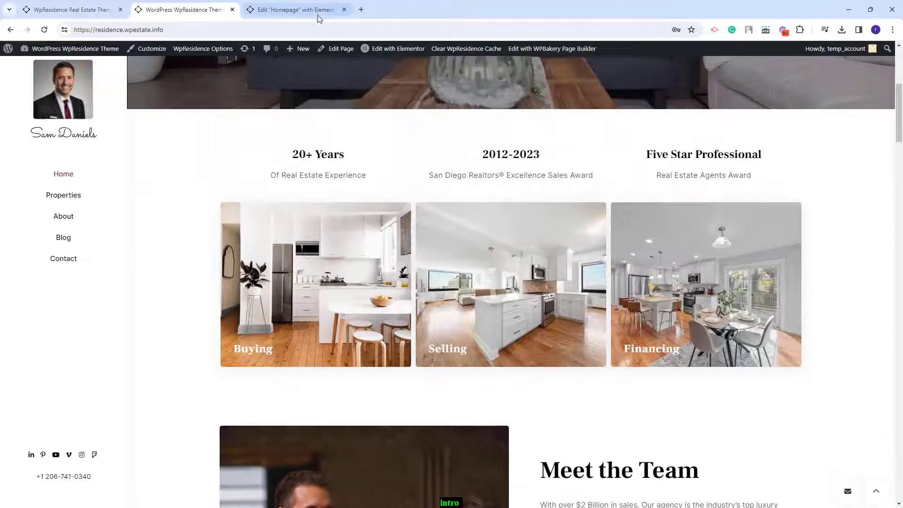
left_click(301, 10)
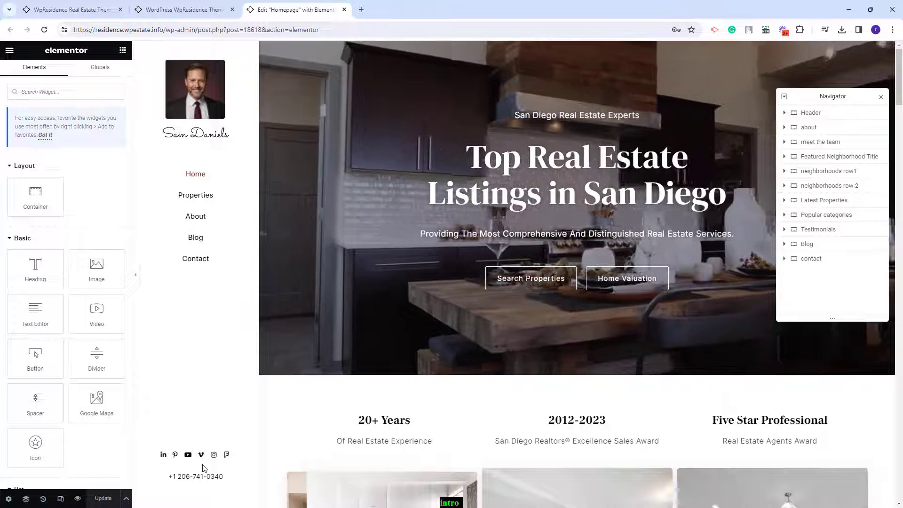
- Open WpResidence Options in a separate browser tab and compare the Header Design Type setting with the sidebar header on the homepage
left_click(183, 10)
right_click(211, 49)
left_click(258, 61)
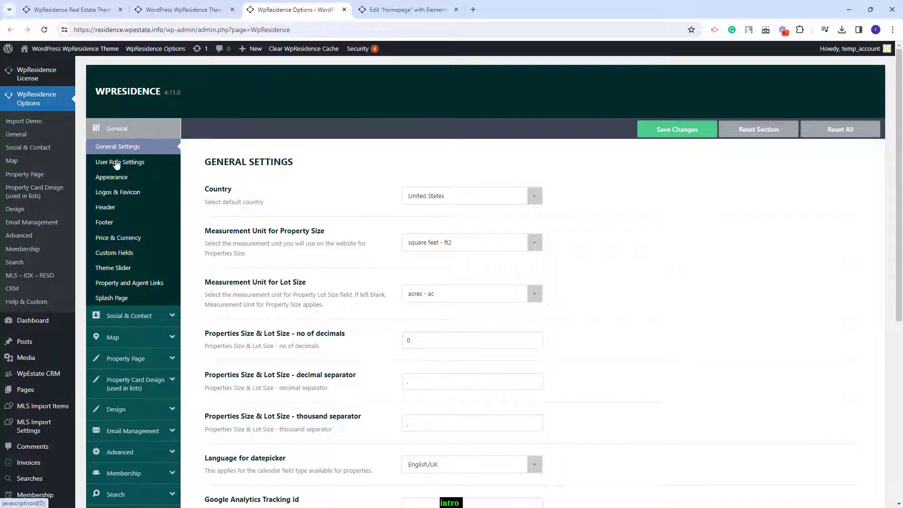
left_click(105, 207)
scroll(545, 289, "down", 6)
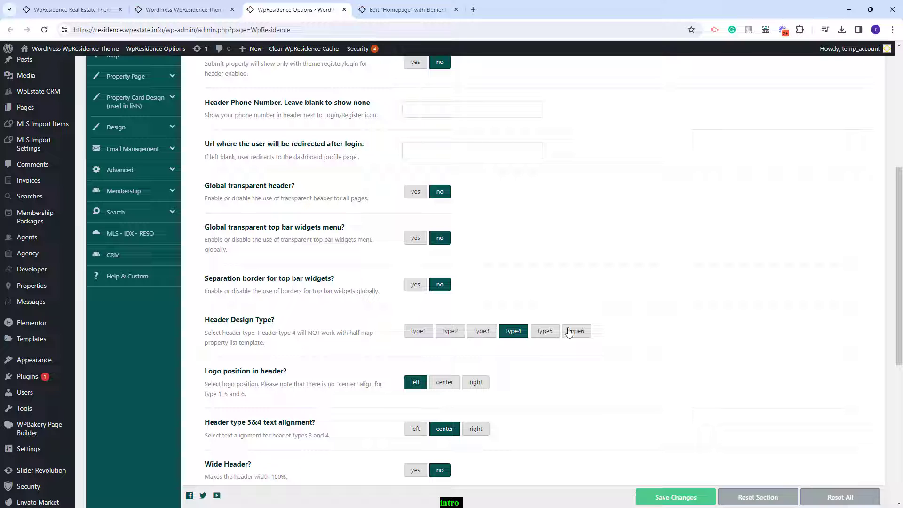
key("ctrl+Tab")
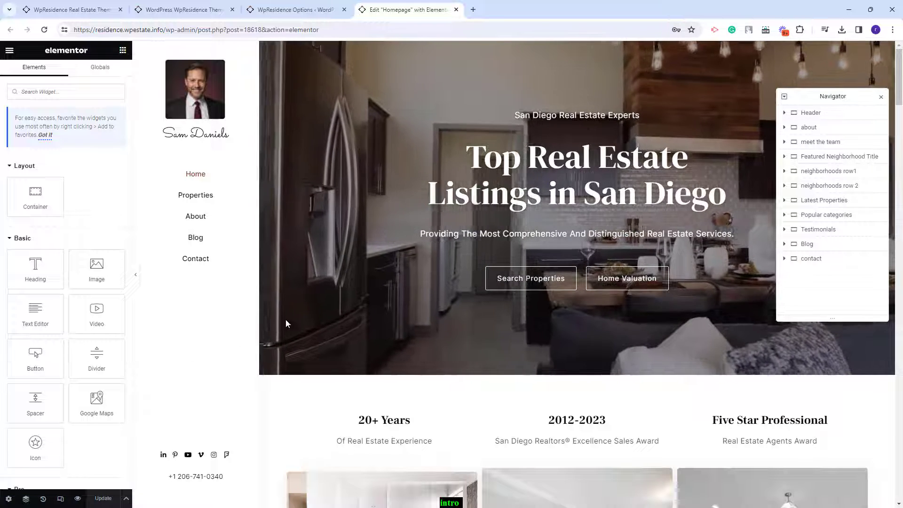
- Open the Header4 Widget Area in the site's widgets and inspect its social links and phone number paragraph
key("ctrl+shift+Tab")
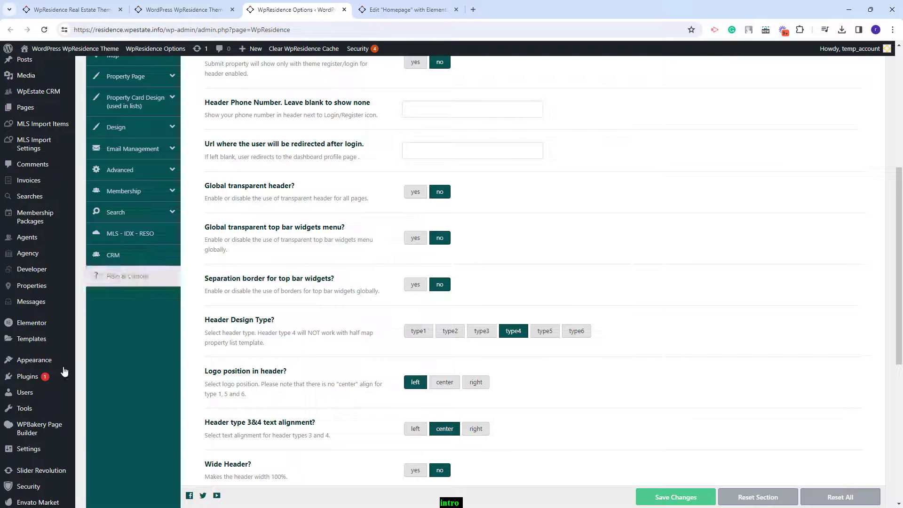
mouse_move(29, 363)
left_click(95, 389)
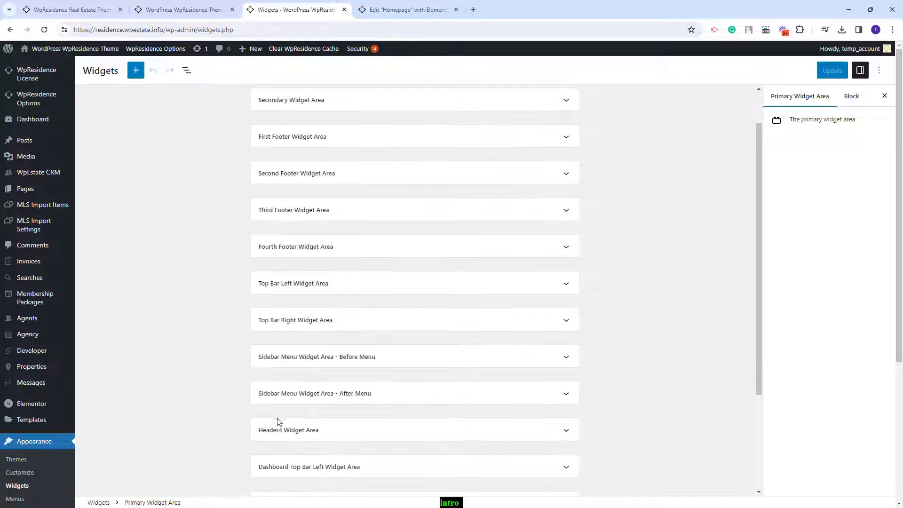
left_click(450, 430)
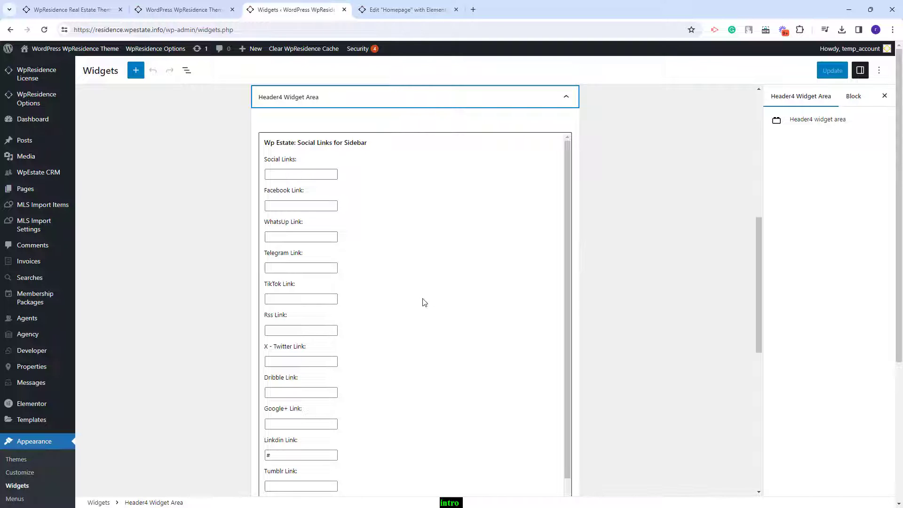
scroll(314, 212, "up", 5)
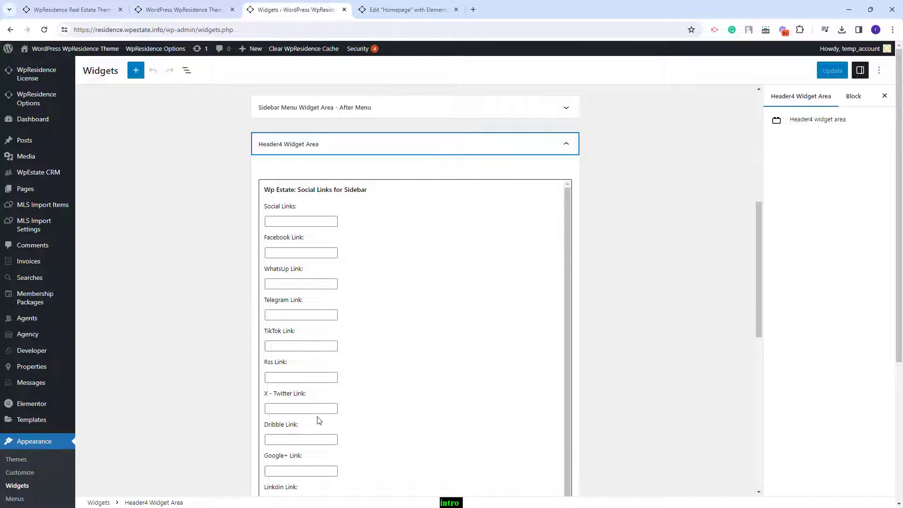
scroll(314, 216, "down", 10)
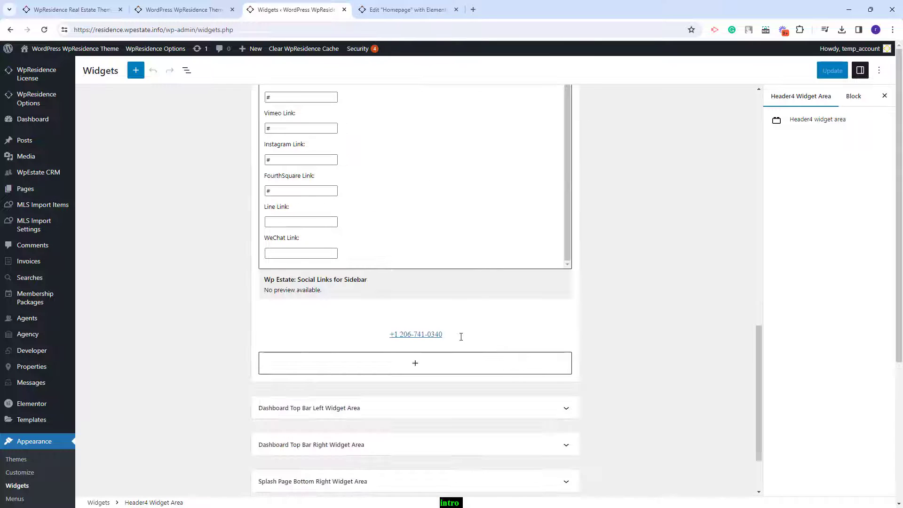
left_click(460, 336)
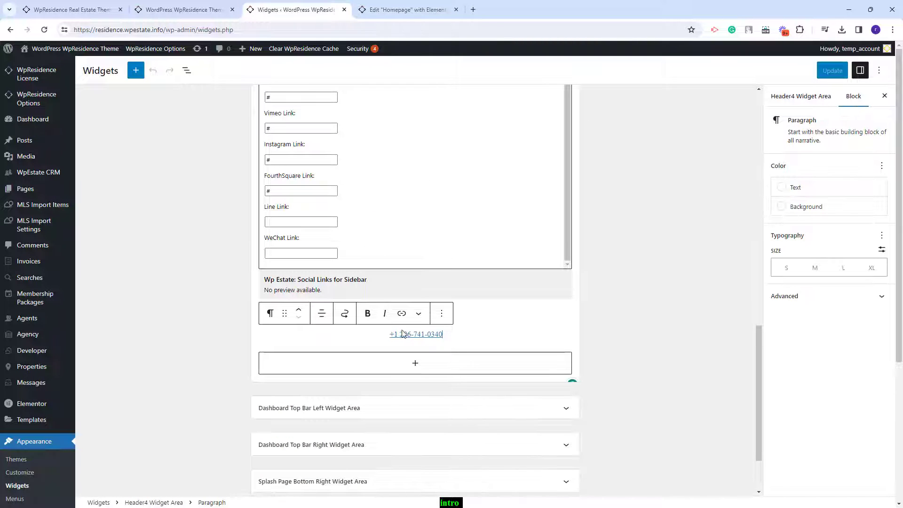
- Return to the homepage in Elementor and examine the Header container's video background and its video link
key("ctrl+Tab")
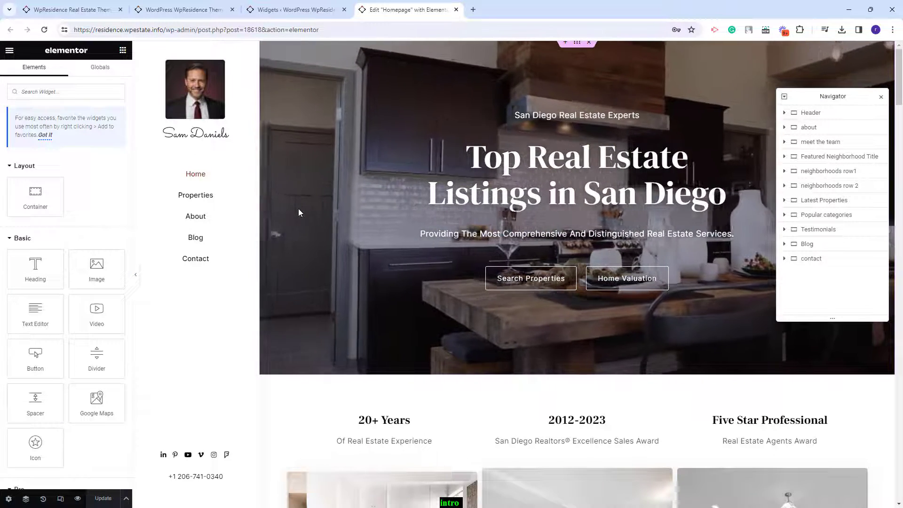
left_click(818, 113)
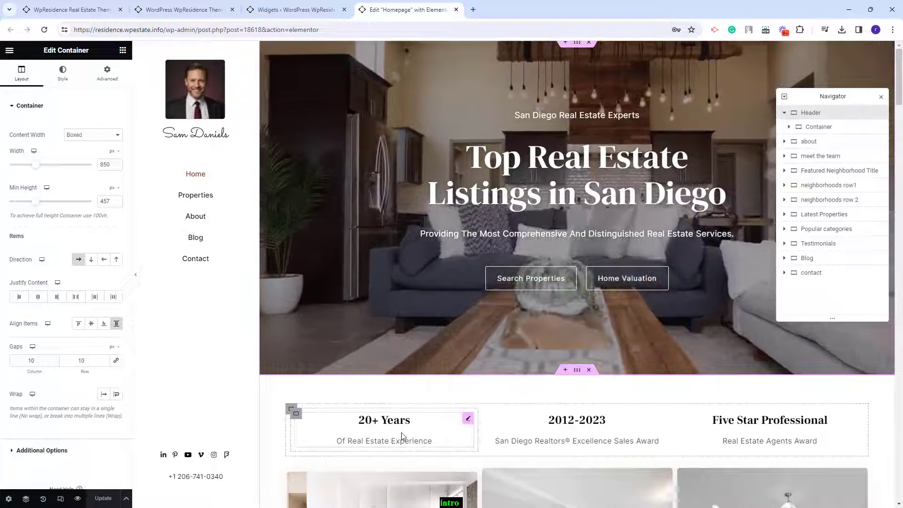
left_click(26, 499)
left_click(26, 499)
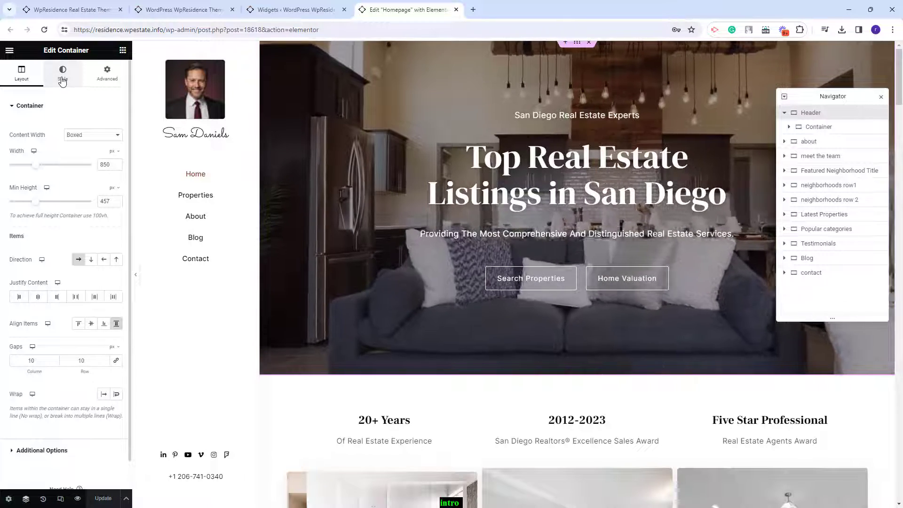
left_click(62, 80)
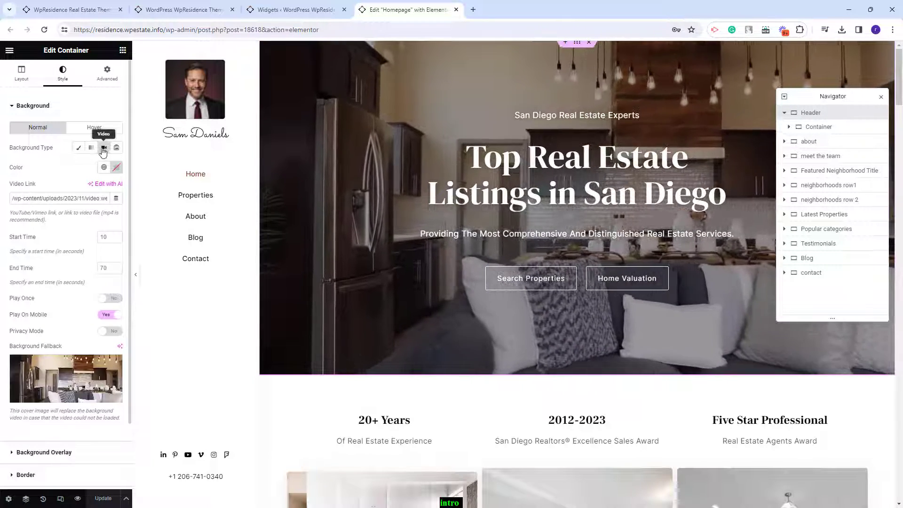
triple_click(60, 198)
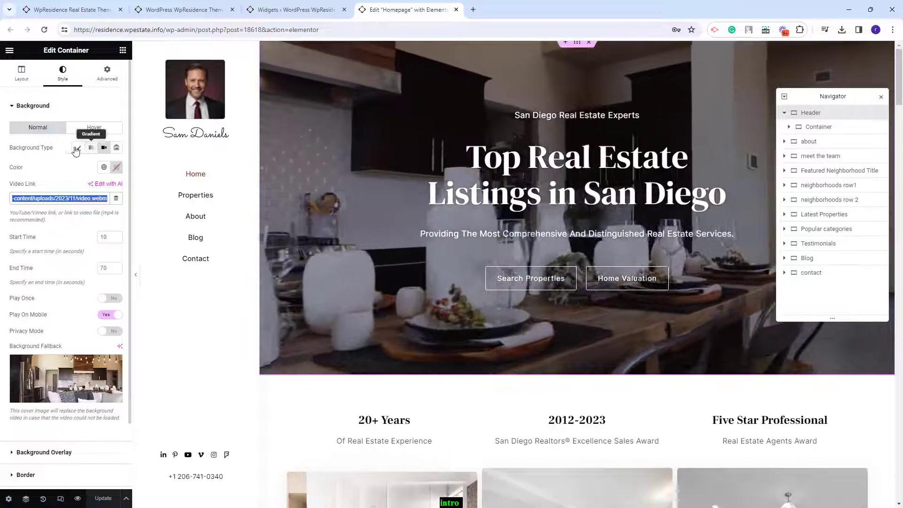
- Inspect the title text of the three headings in the homepage's Header section
left_click(555, 117)
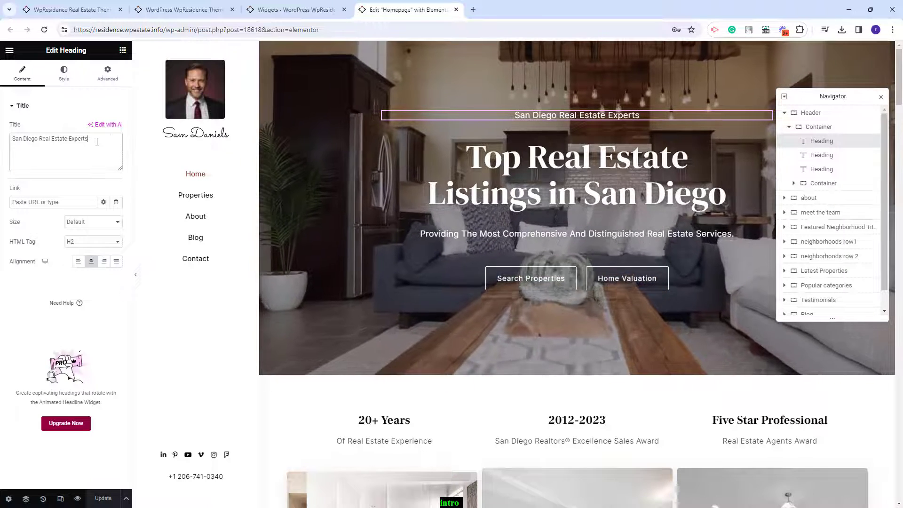
left_click_drag(88, 139, 63, 138)
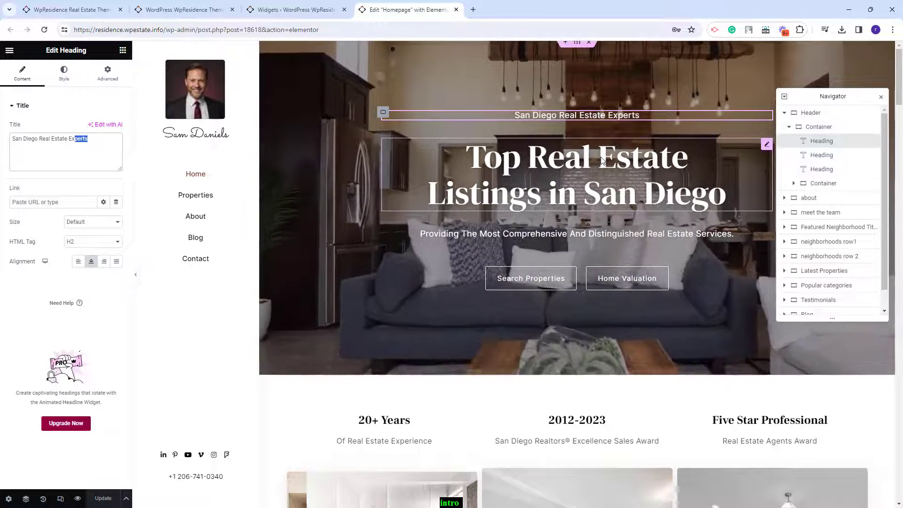
left_click(489, 197)
left_click(489, 235)
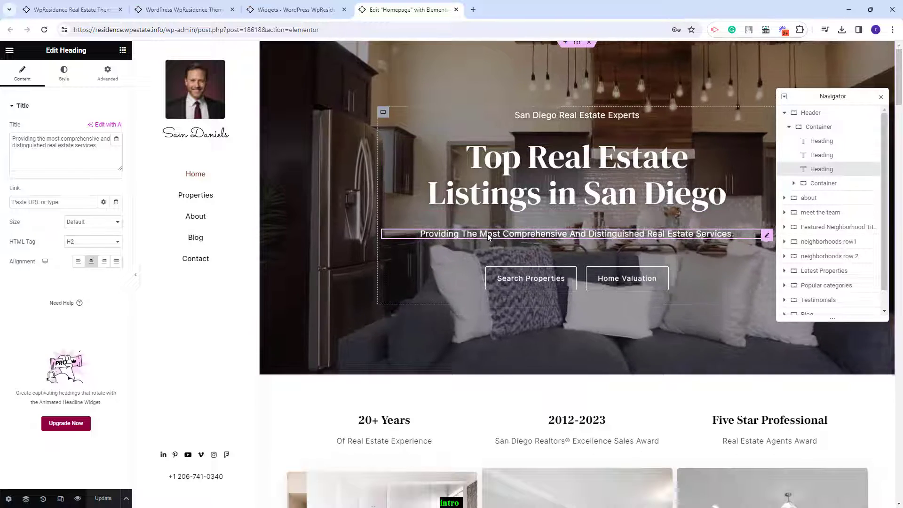
- Check the link settings of the Search Properties and Home Valuation buttons in the Header section
left_click(493, 288)
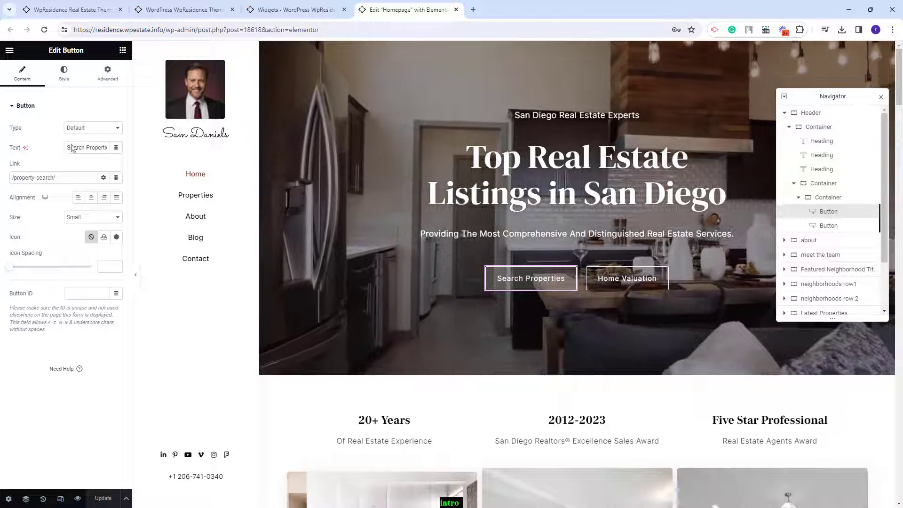
left_click_drag(68, 177, 12, 178)
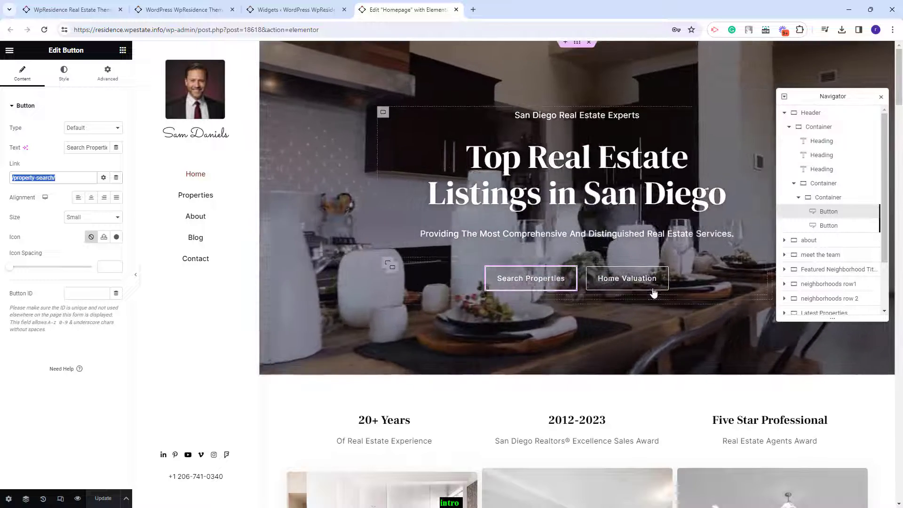
left_click(653, 290)
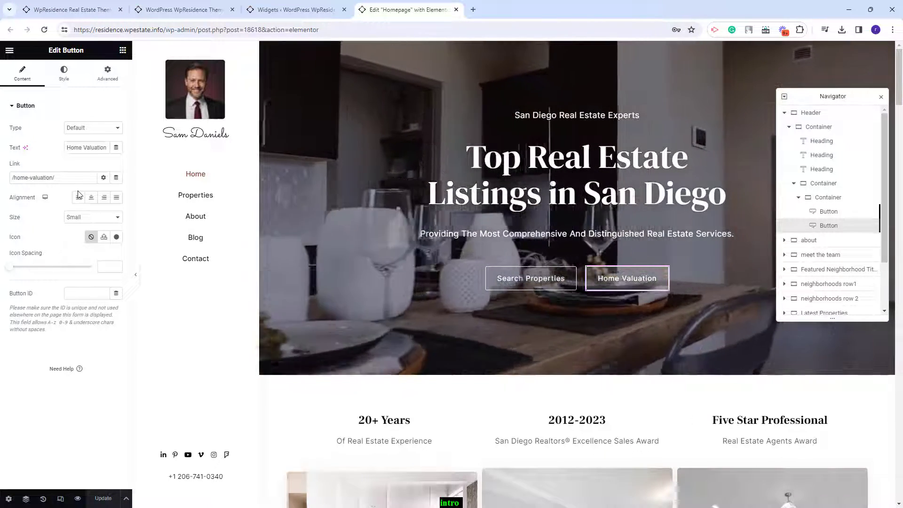
triple_click(33, 177)
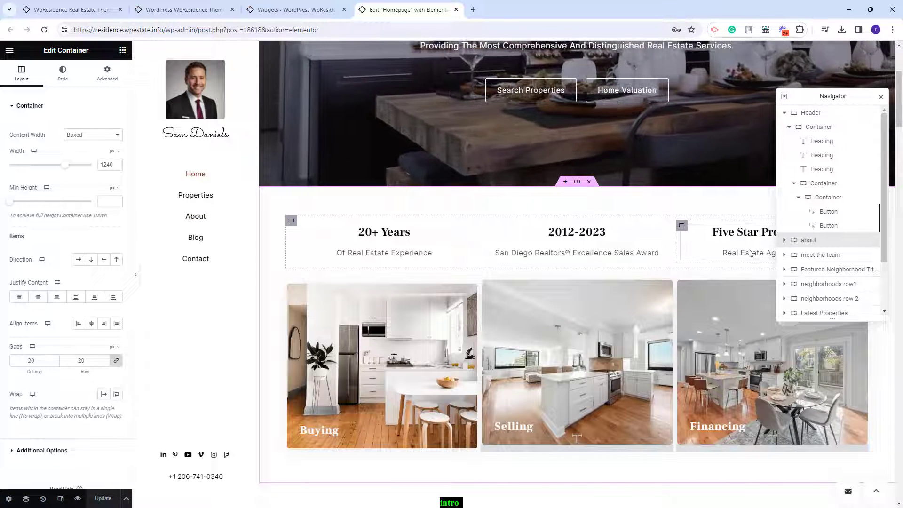
- Inspect the title and description of the three icon boxes in the about section
left_click(349, 236)
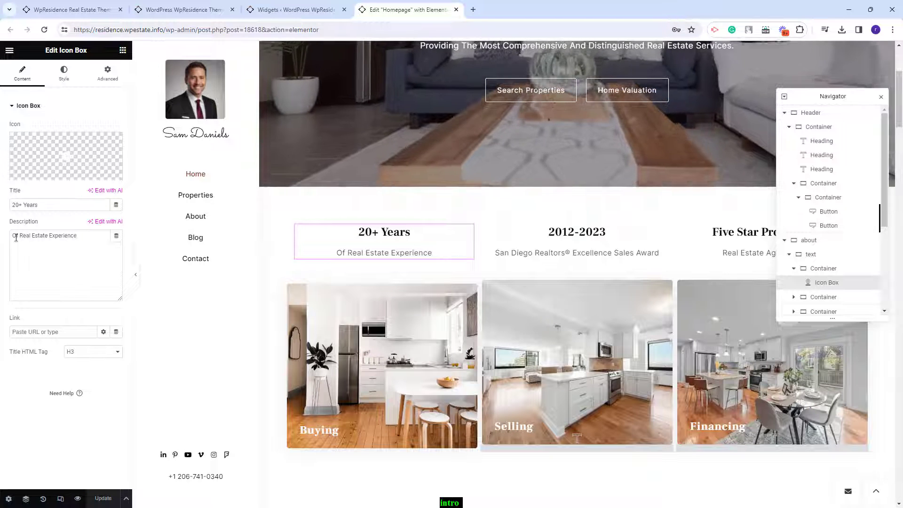
left_click(566, 249)
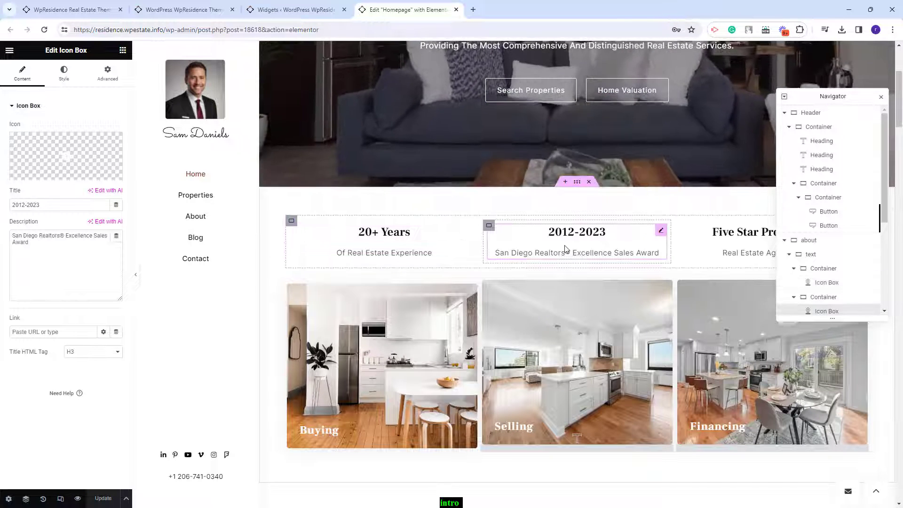
left_click(723, 245)
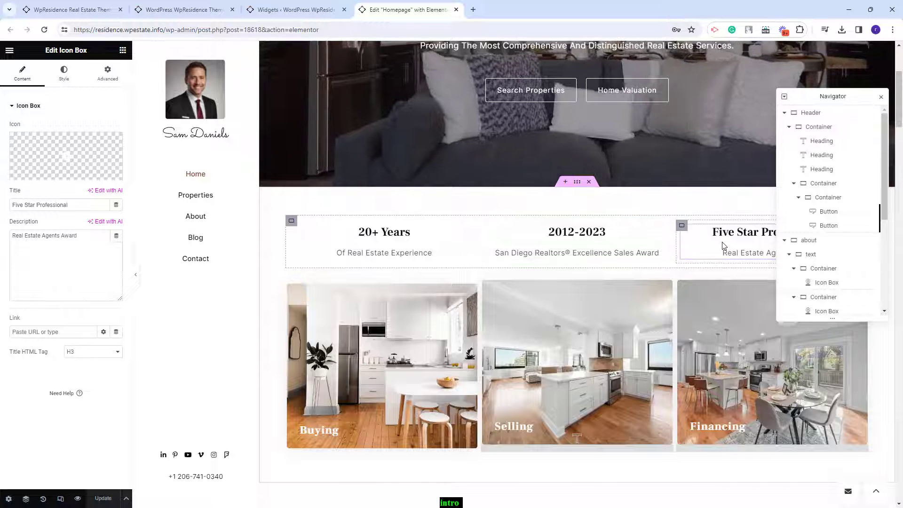
- Check the image and link settings of the Buying, Selling and Financing images in the about section
left_click(452, 362)
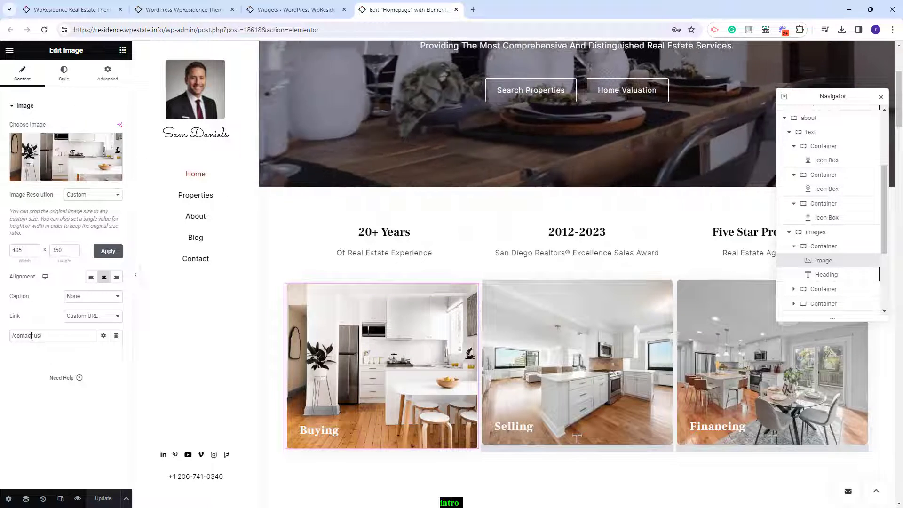
left_click(587, 358)
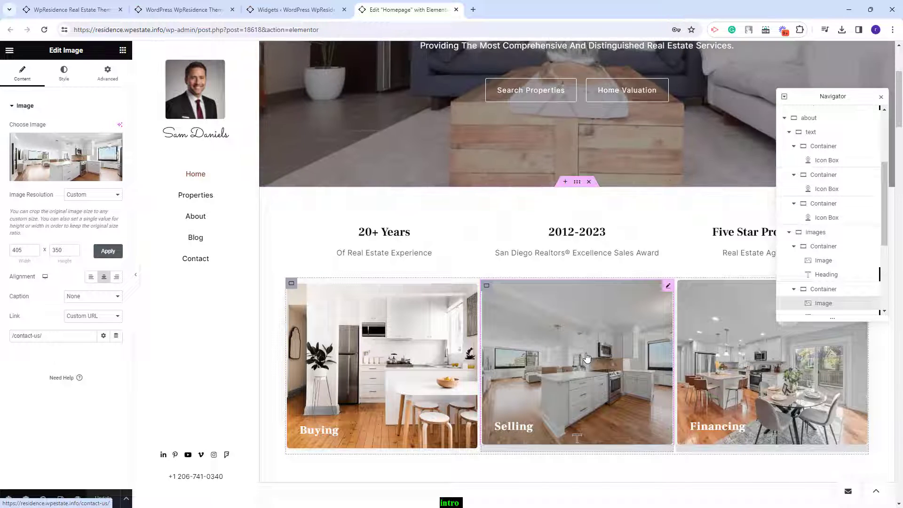
scroll(828, 235, "down", 3)
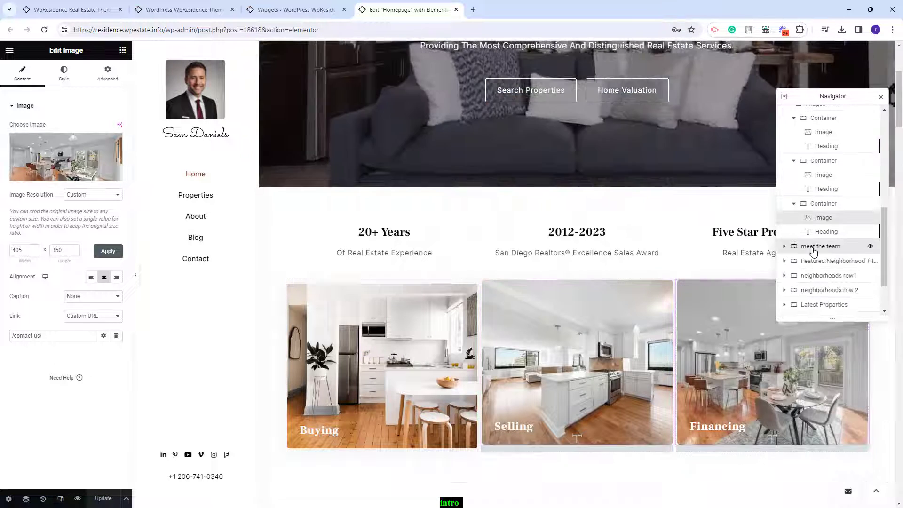
- Examine the meet the team section's image container background, its text container and the Meet the Team heading
left_click(813, 249)
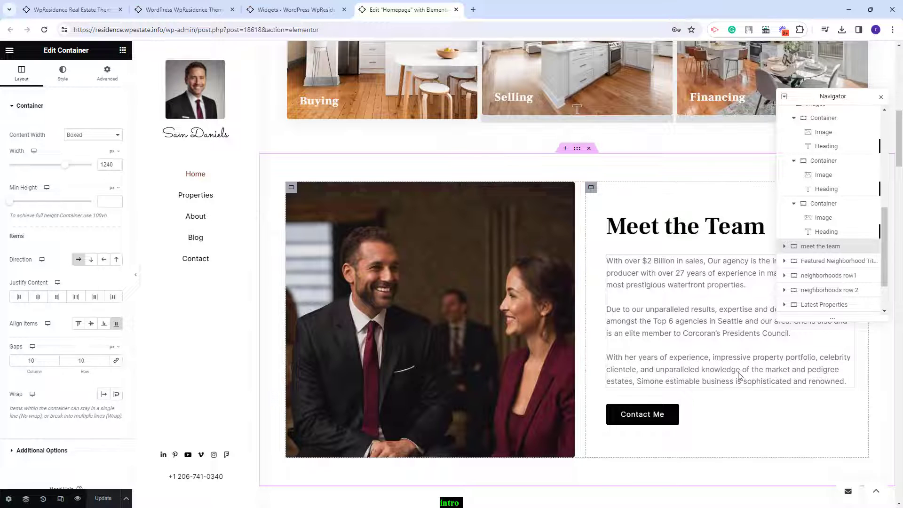
left_click(850, 181)
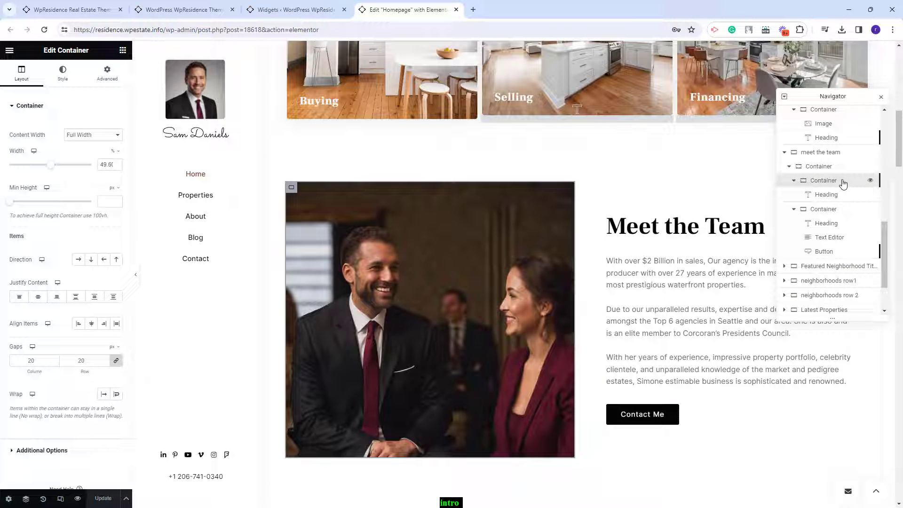
left_click(63, 75)
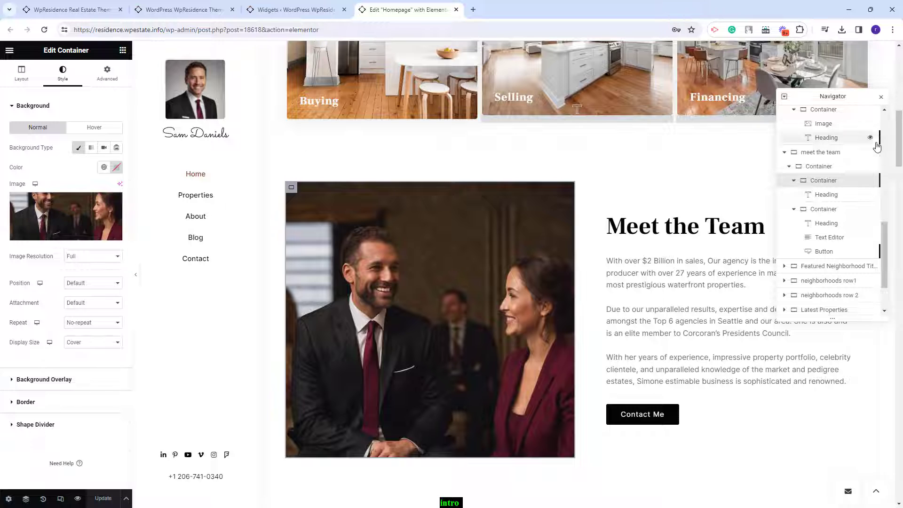
left_click(824, 210)
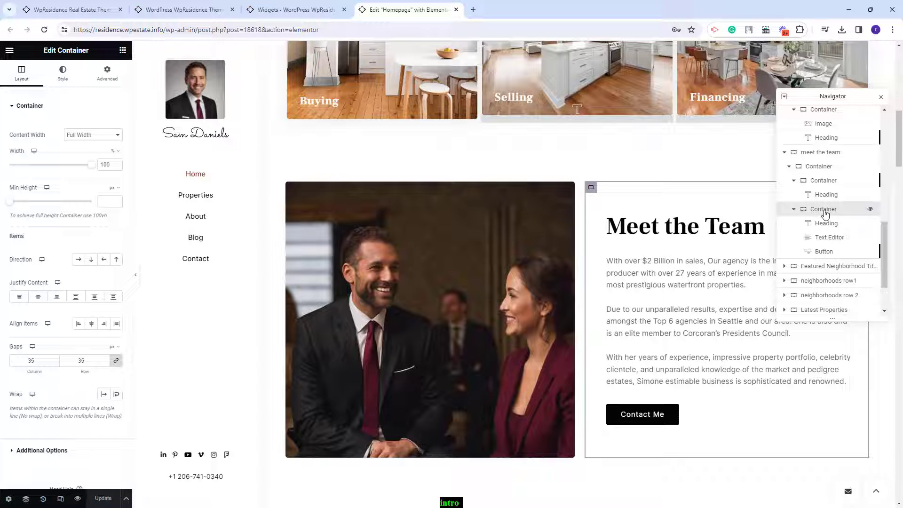
left_click(646, 233)
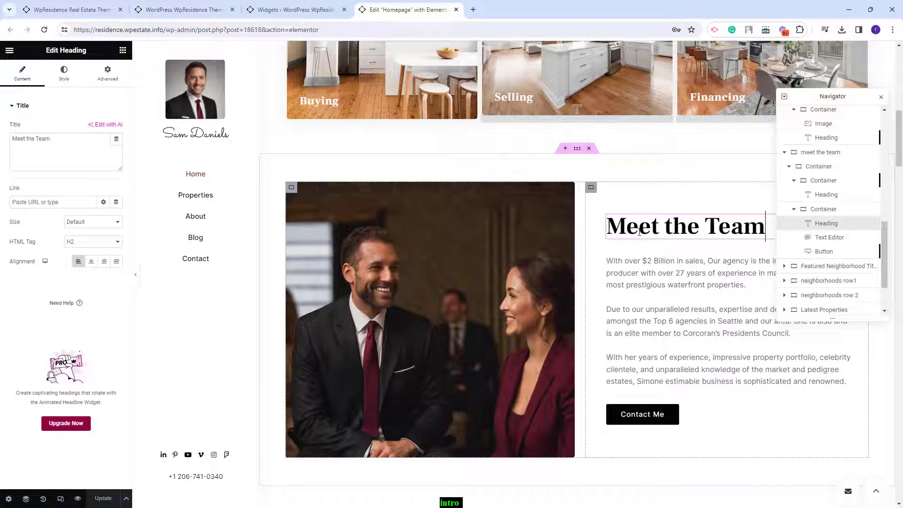
- Inspect the description text and the Contact Me button's text and link in the meet the team section
left_click(636, 299)
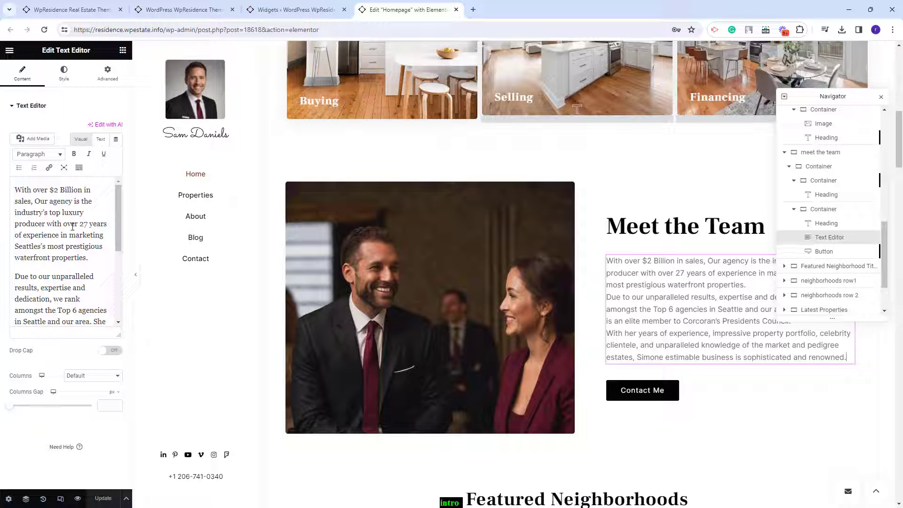
left_click(674, 400)
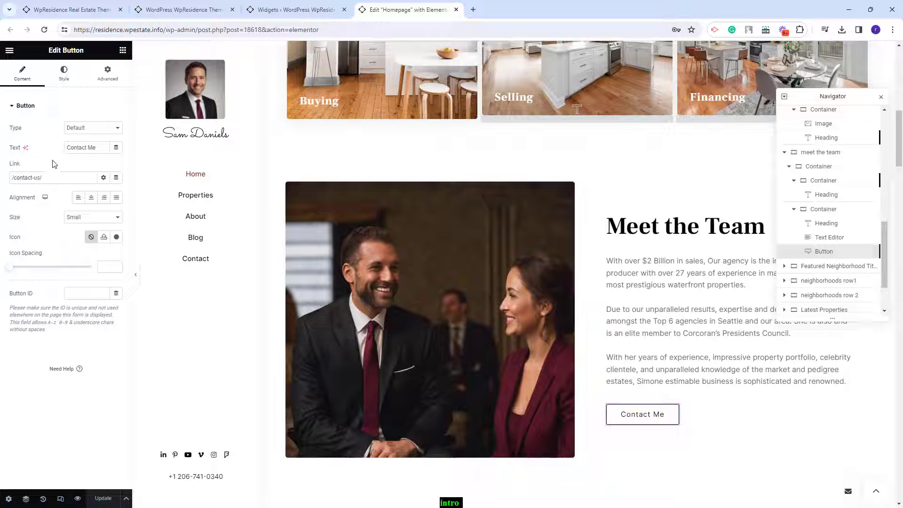
- Go to the Featured Neighborhoods section and examine the settings of the Hillcrest category widget
left_click(827, 266)
scroll(568, 306, "down", 2)
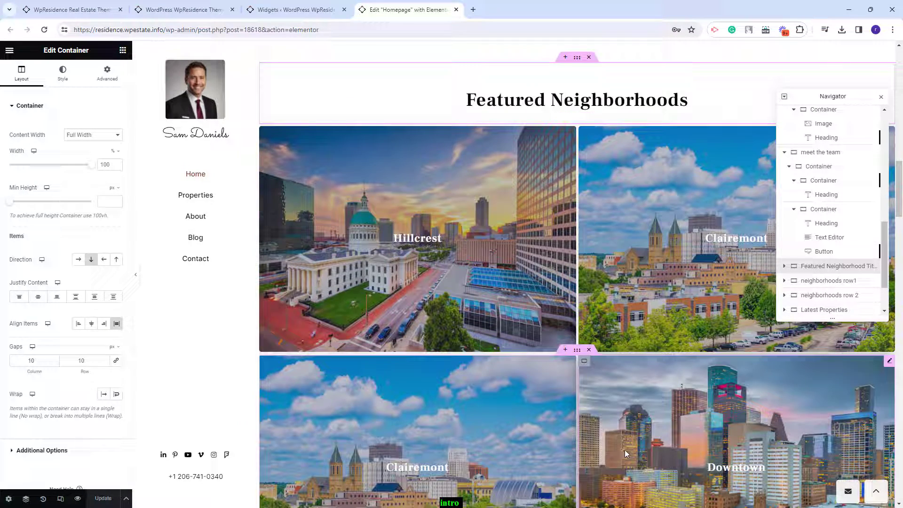
left_click(506, 188)
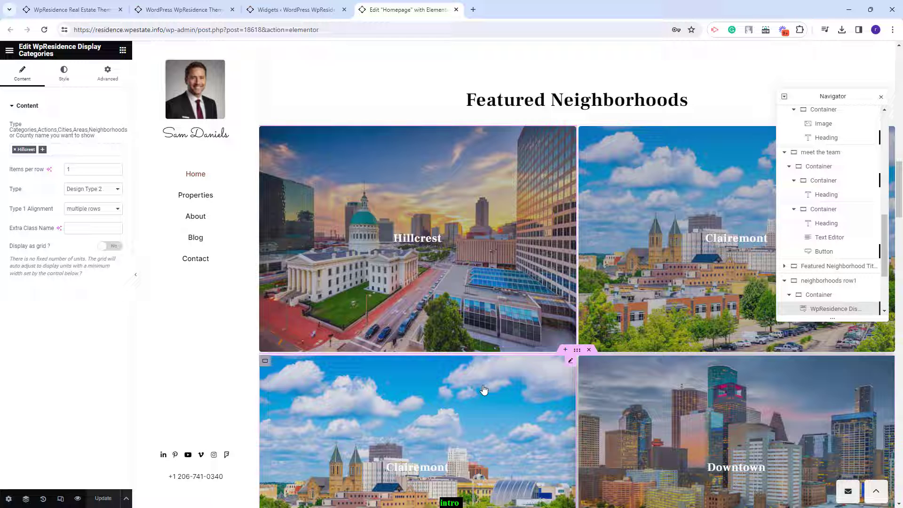
- Examine the Latest Properties section container and its Featured Properties heading
scroll(493, 364, "down", 8)
scroll(818, 235, "down", 2)
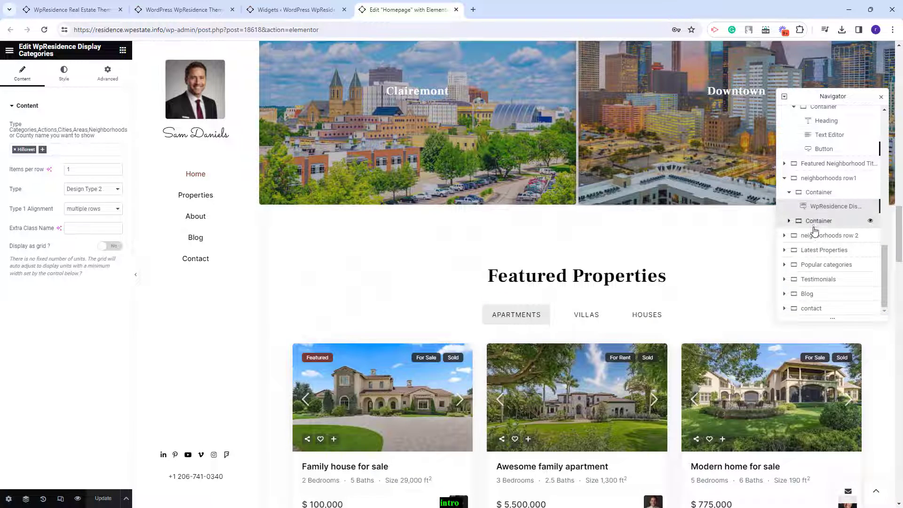
left_click(816, 250)
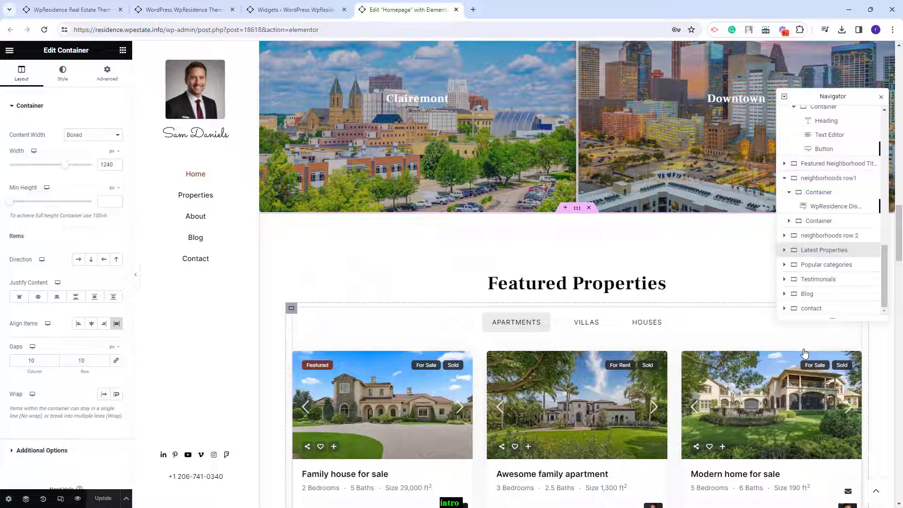
scroll(803, 348, "down", 2)
left_click(621, 198)
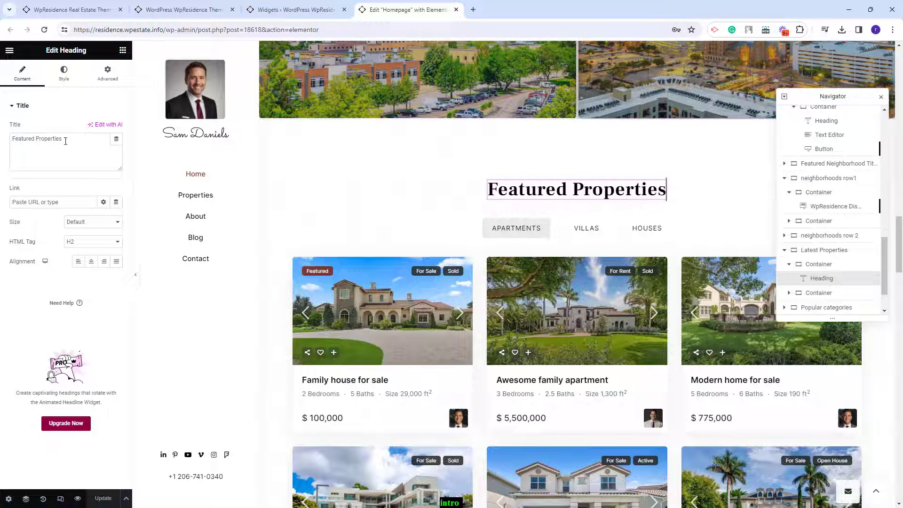
- Review the top bar filters of the featured properties list, including the Apartments filter's category and label
left_click(449, 272)
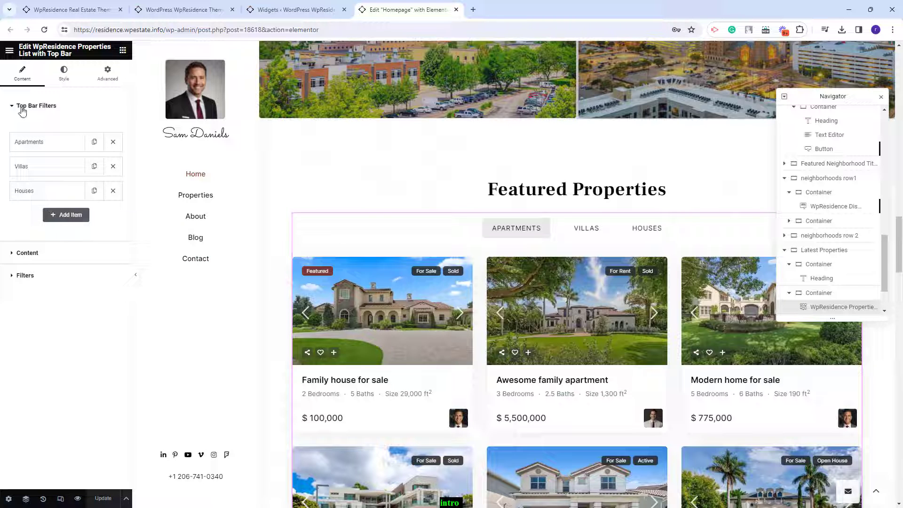
left_click(71, 146)
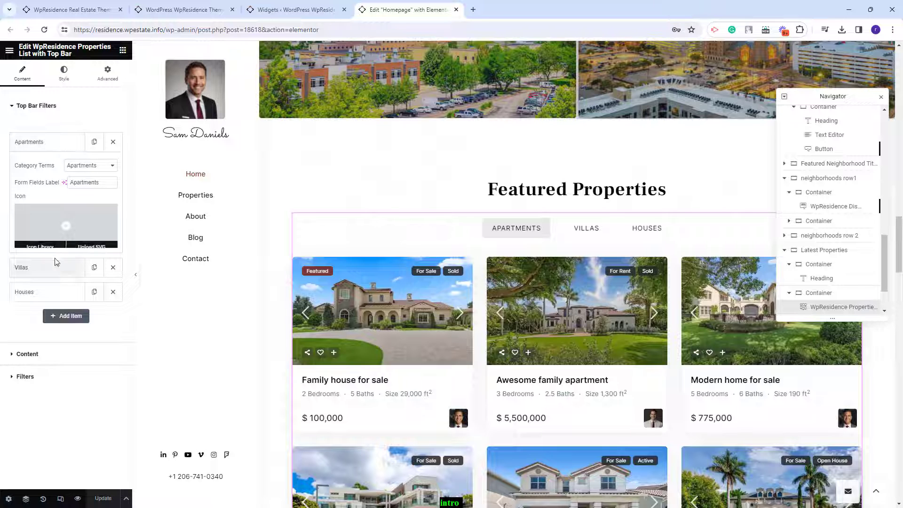
left_click(54, 142)
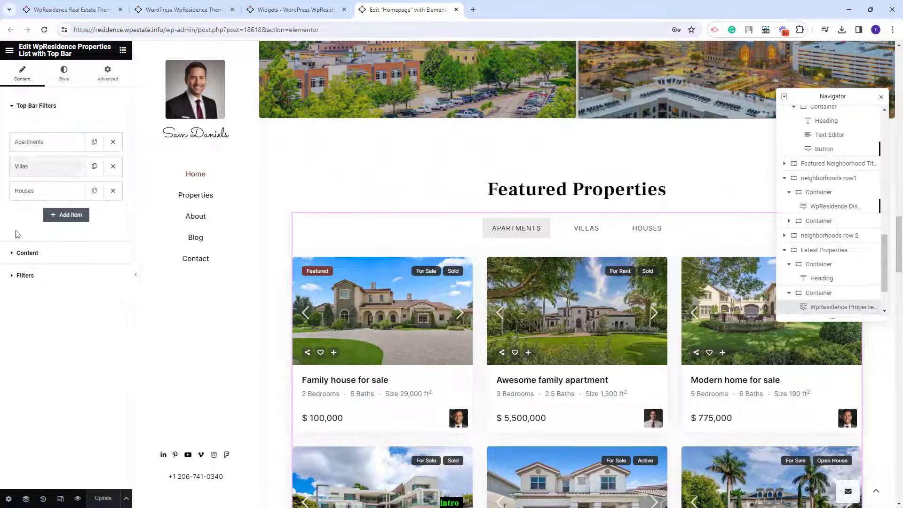
- Enable Display as grid for the featured properties list and open its category and location filter settings
left_click(48, 253)
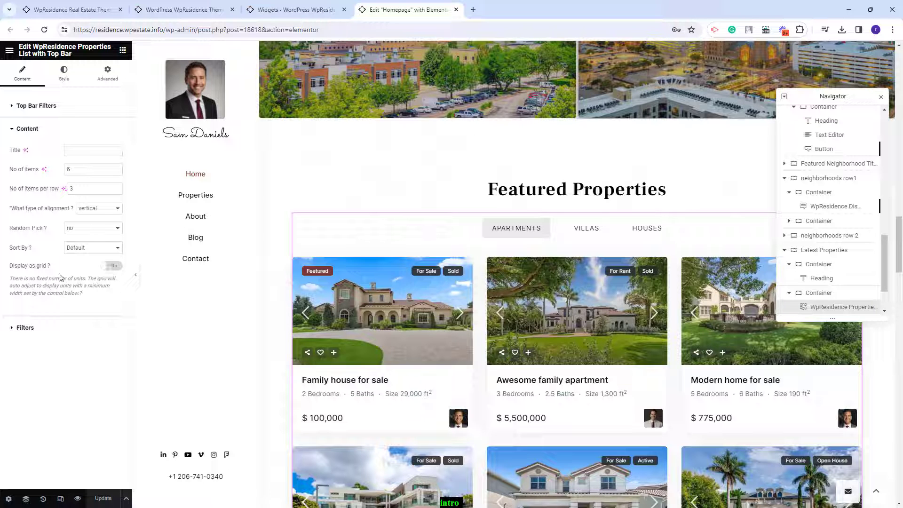
left_click(104, 266)
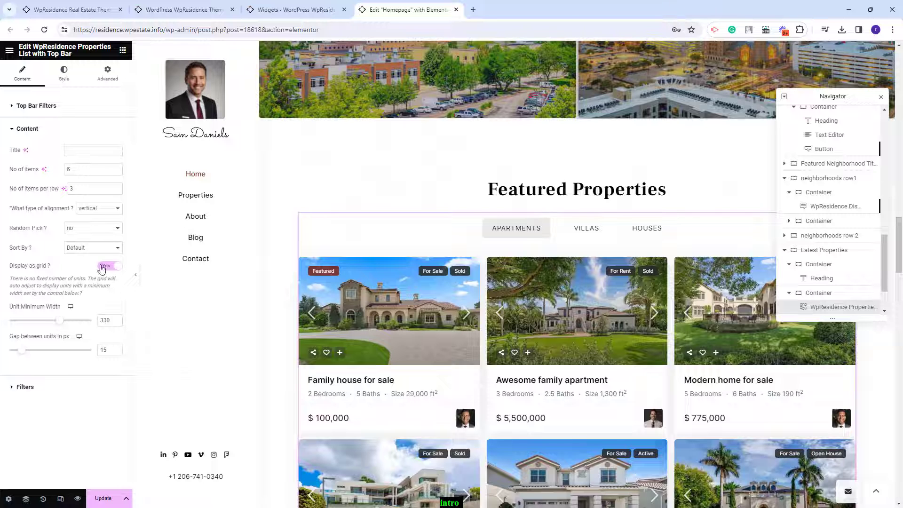
left_click(25, 386)
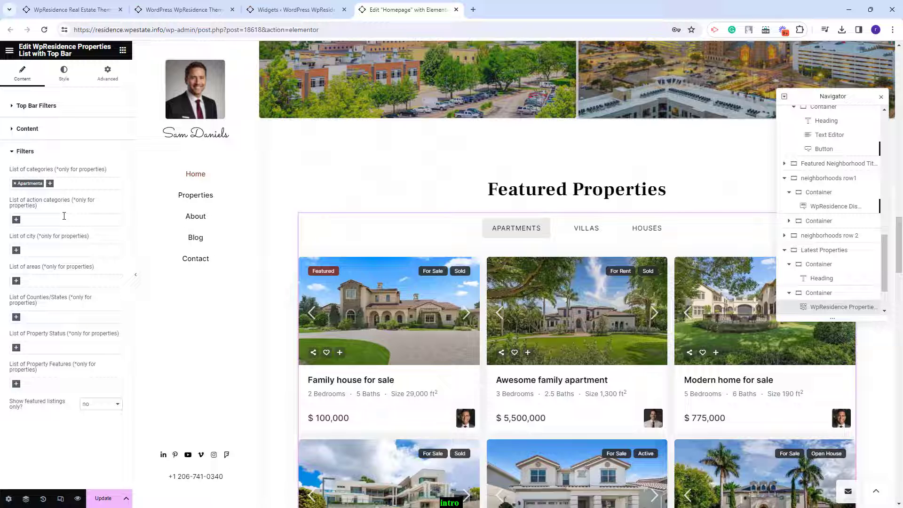
- Go to the Popular categories section and inspect the settings of the first For Sale category widget
scroll(830, 263, "down", 2)
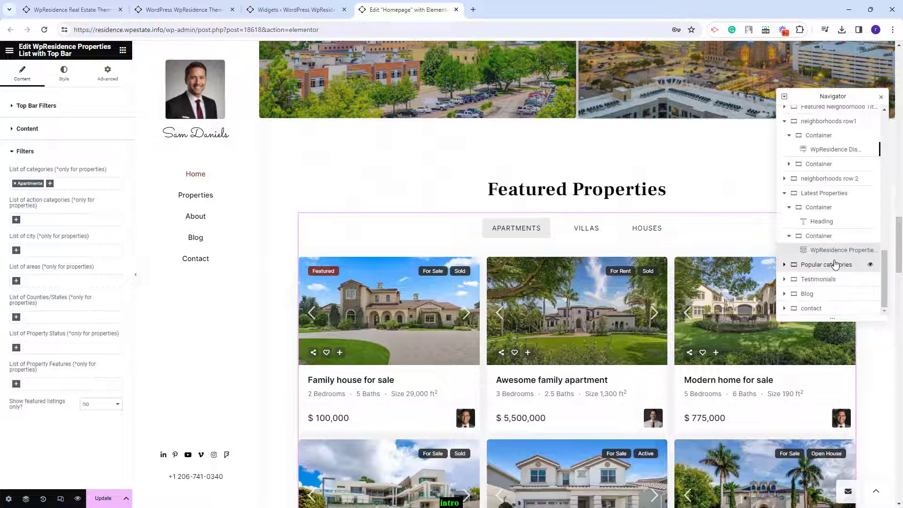
left_click(827, 264)
scroll(627, 309, "down", 2)
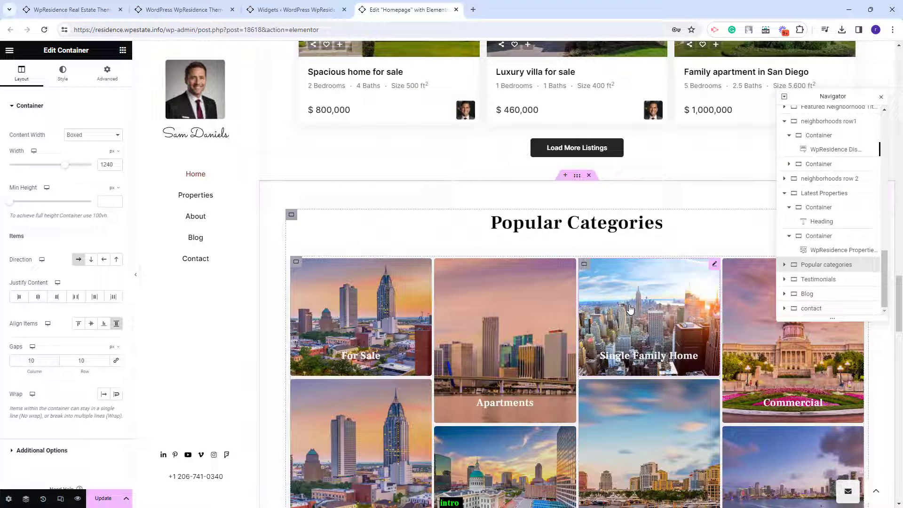
left_click(423, 371)
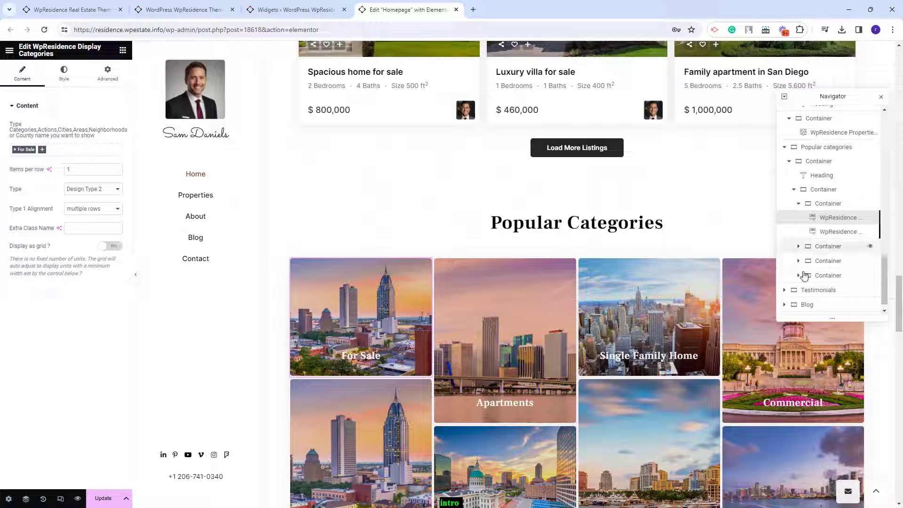
- Check the Testimonials section's image container background and the video player widget's video location options
left_click(817, 292)
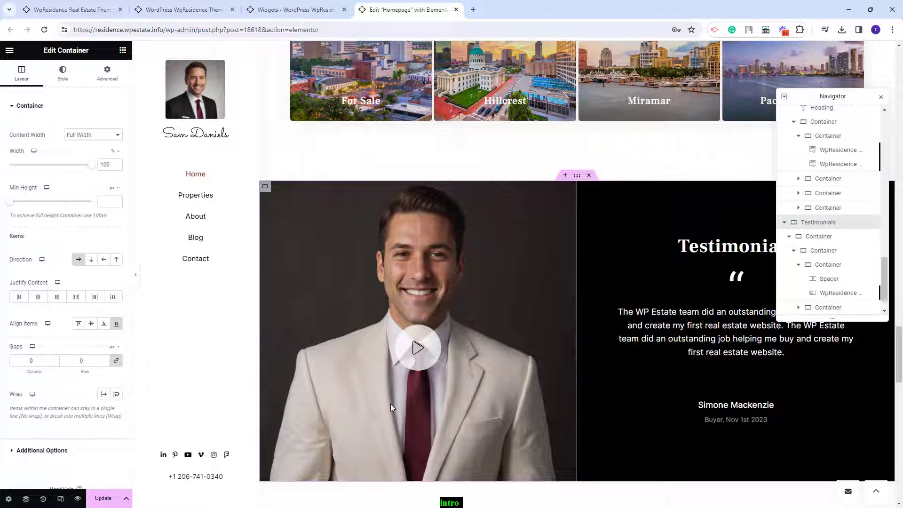
scroll(391, 403, "down", 1)
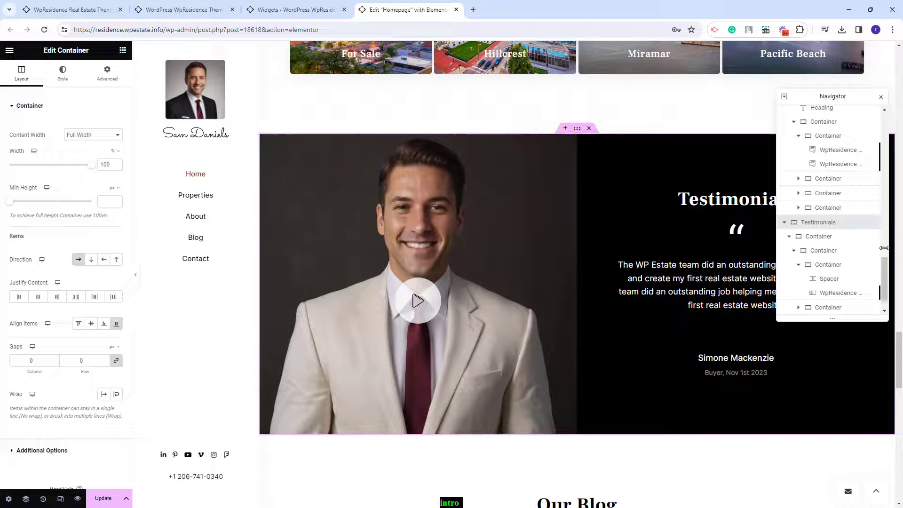
left_click(841, 253)
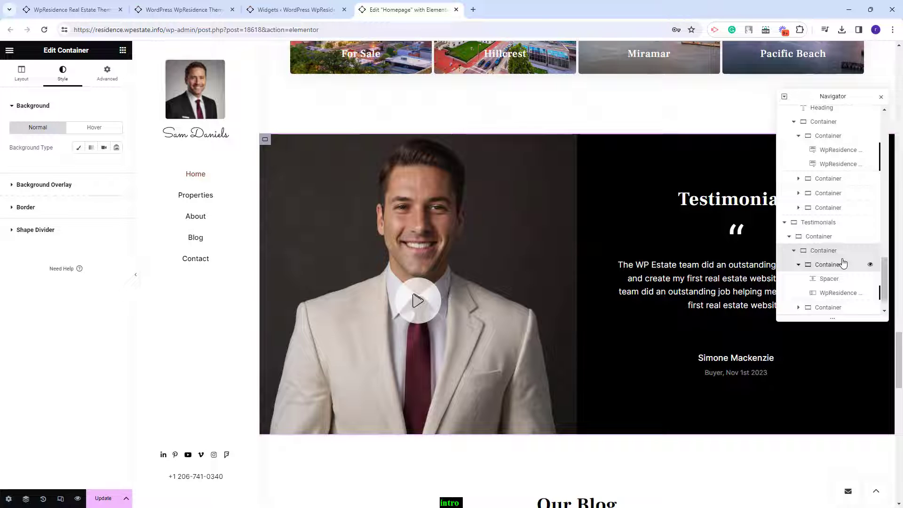
left_click(843, 263)
left_click(59, 81)
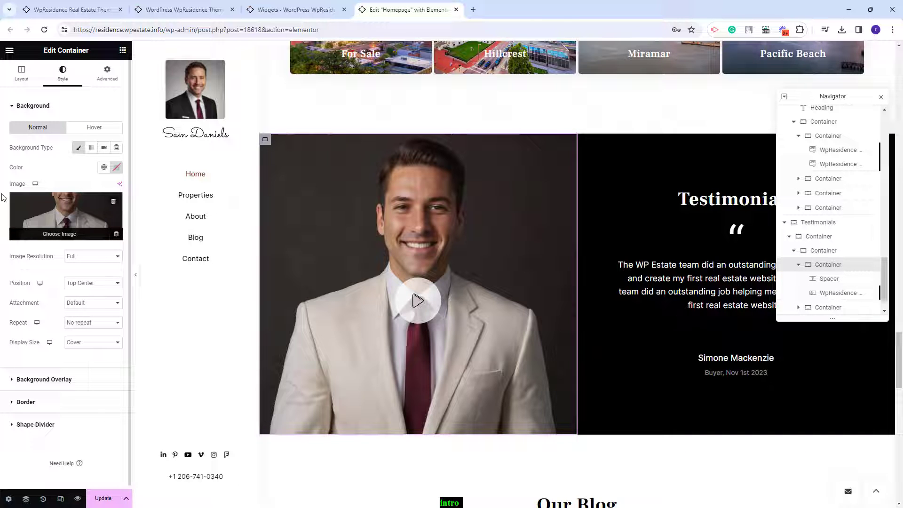
left_click(426, 316)
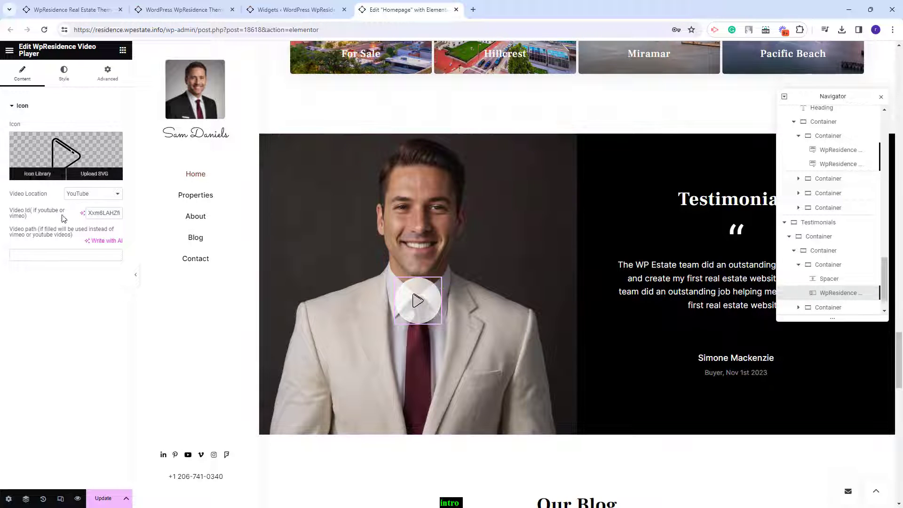
left_click(89, 194)
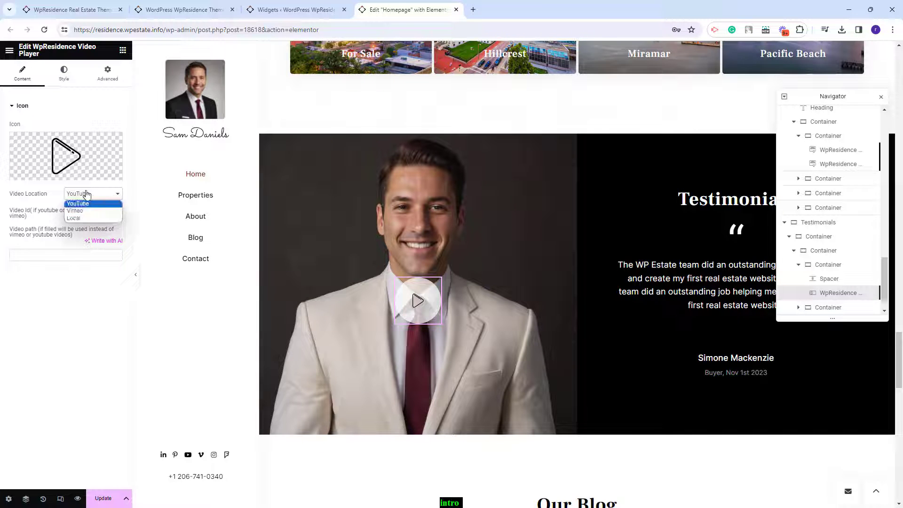
- Inspect the Testimonials text container's image box, quote text and Testimonials heading
left_click(828, 265)
left_click(821, 279)
left_click(798, 279)
scroll(799, 284, "down", 1)
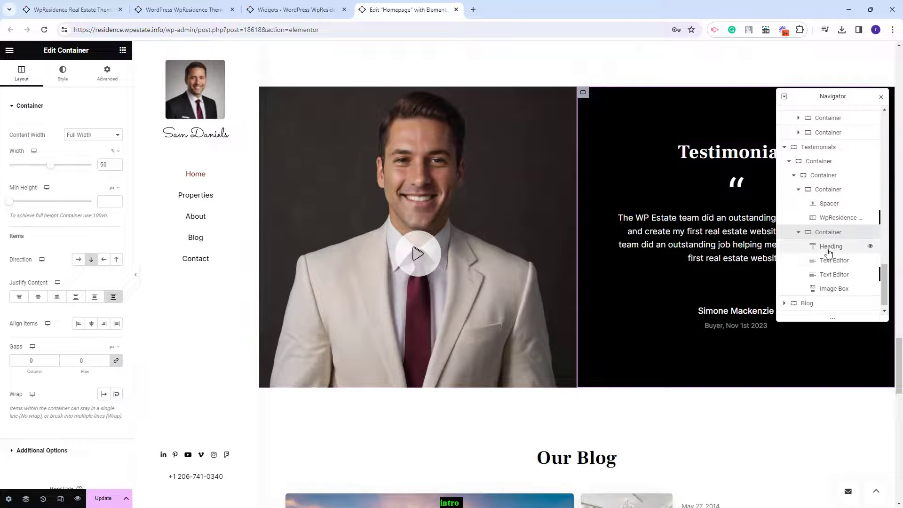
left_click(833, 288)
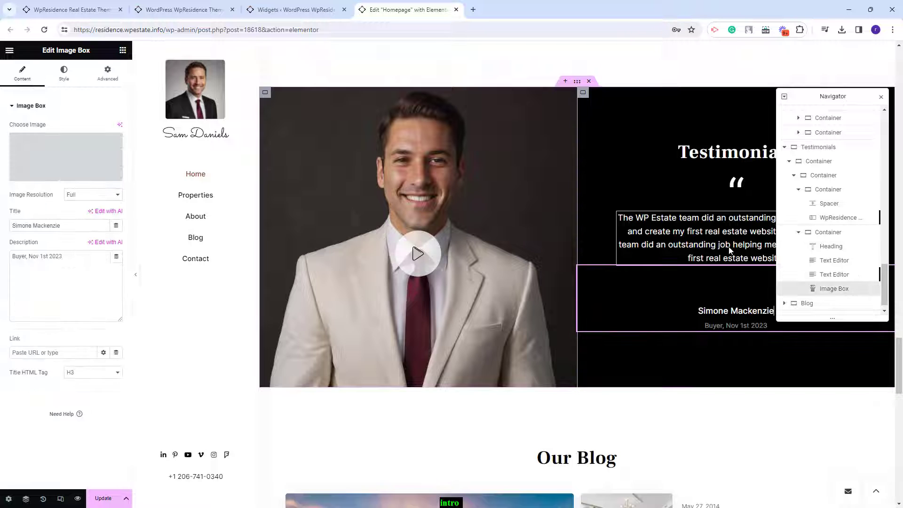
left_click(834, 274)
left_click(831, 246)
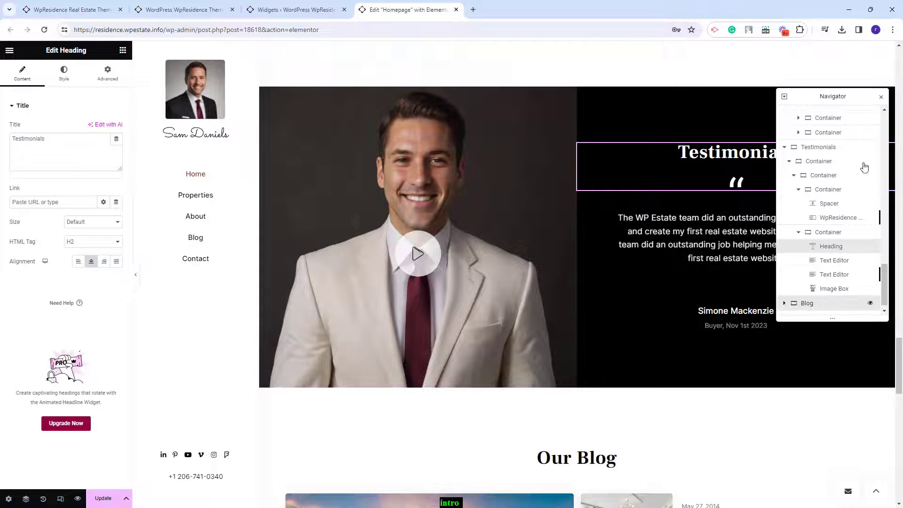
- Go to the Blog section and examine the item IDs of its content grid widget
left_click(655, 362)
scroll(662, 377, "down", 6)
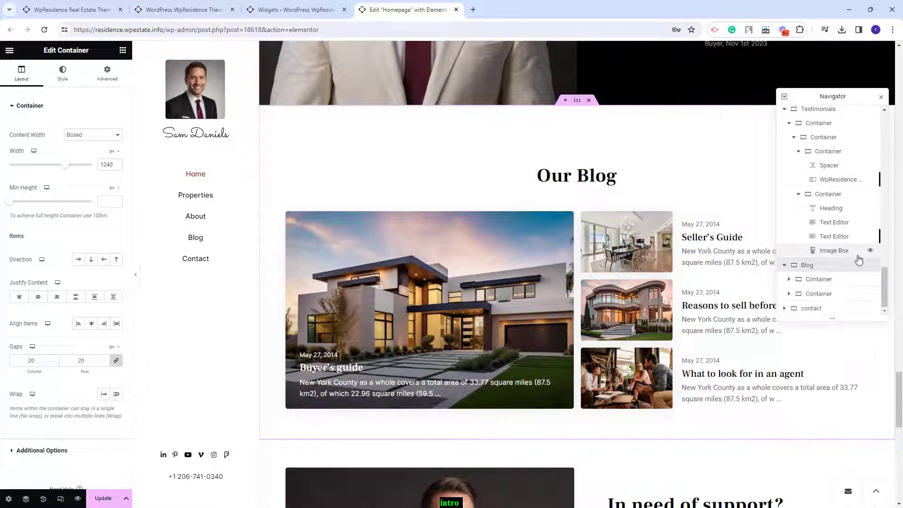
left_click(822, 283)
left_click(832, 293)
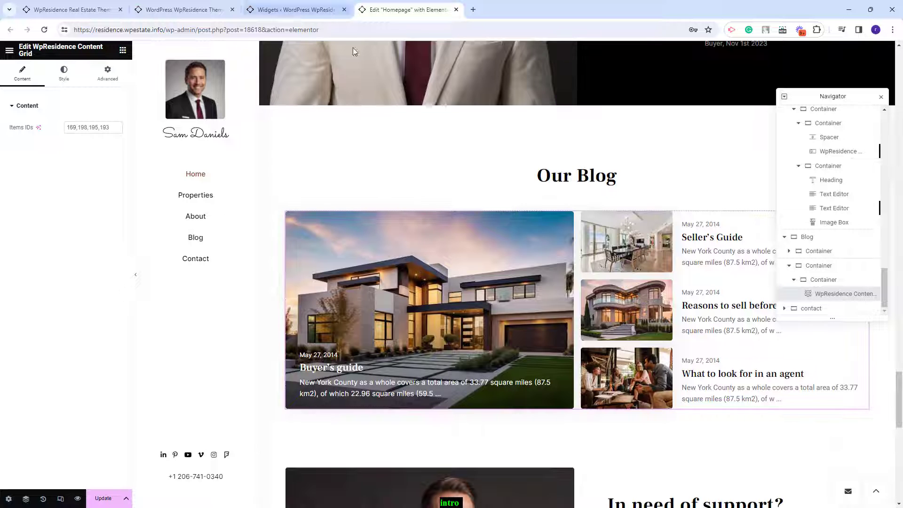
- Look up the blog post IDs in the WordPress posts list, and return to the homepage editor
left_click(228, 11)
left_click(280, 12)
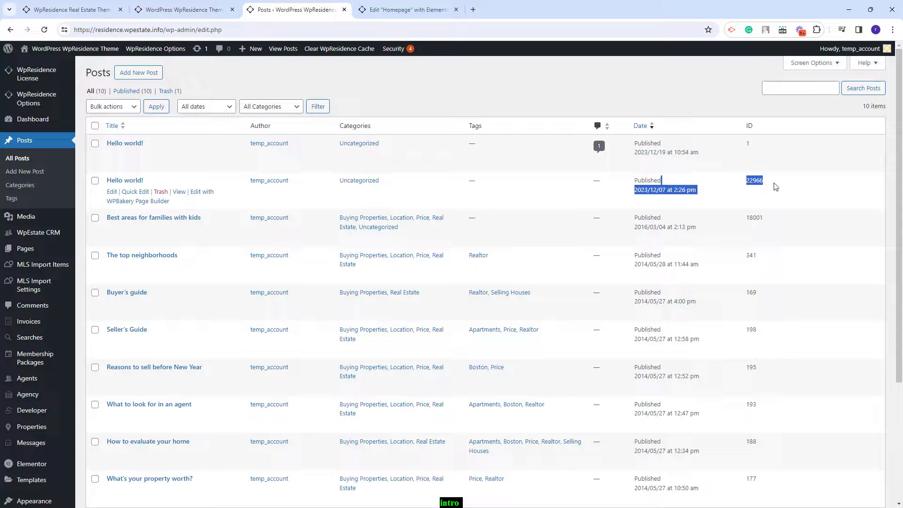
left_click(774, 181)
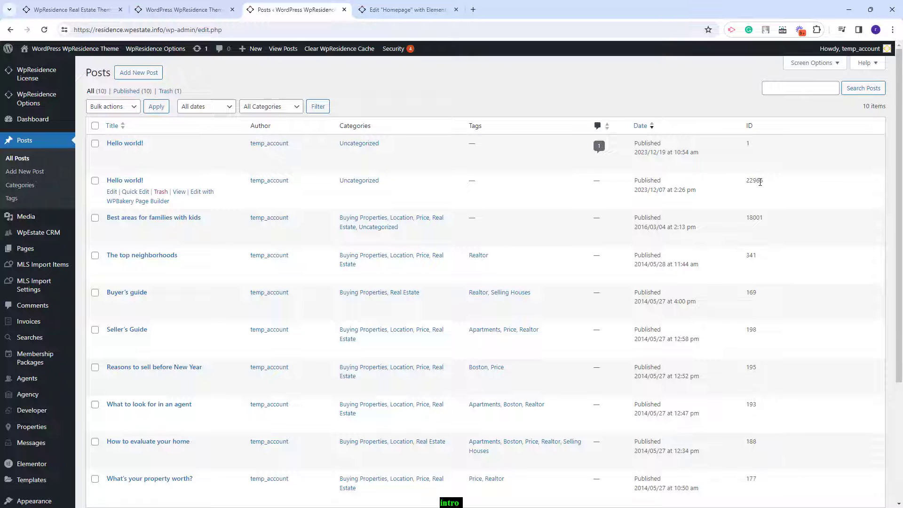
left_click(407, 10)
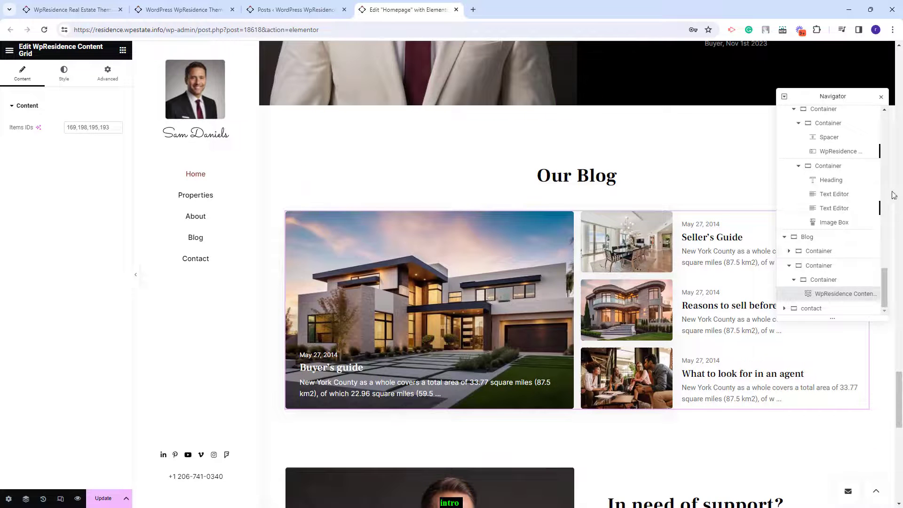
- Examine the contact section's image container, including its background and background overlay settings
scroll(894, 195, "down", 10)
left_click(582, 339)
scroll(581, 338, "up", 2)
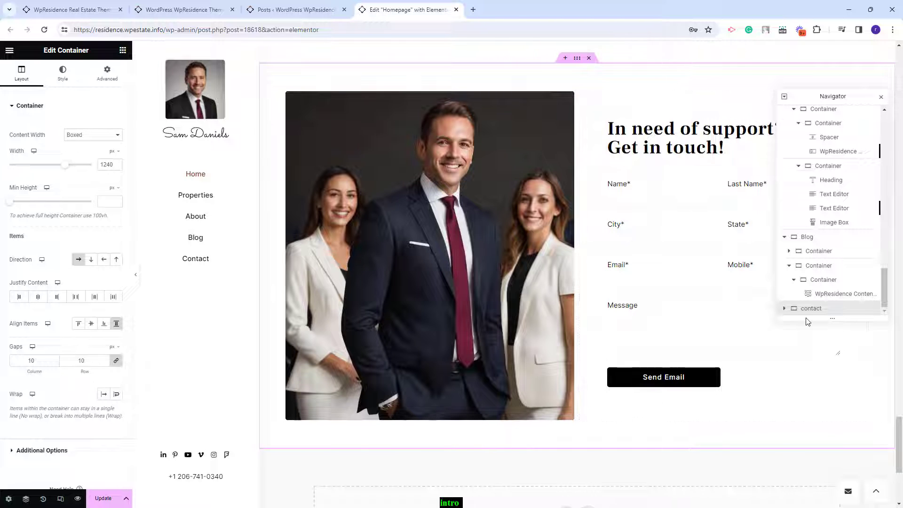
left_click(784, 308)
left_click(411, 336)
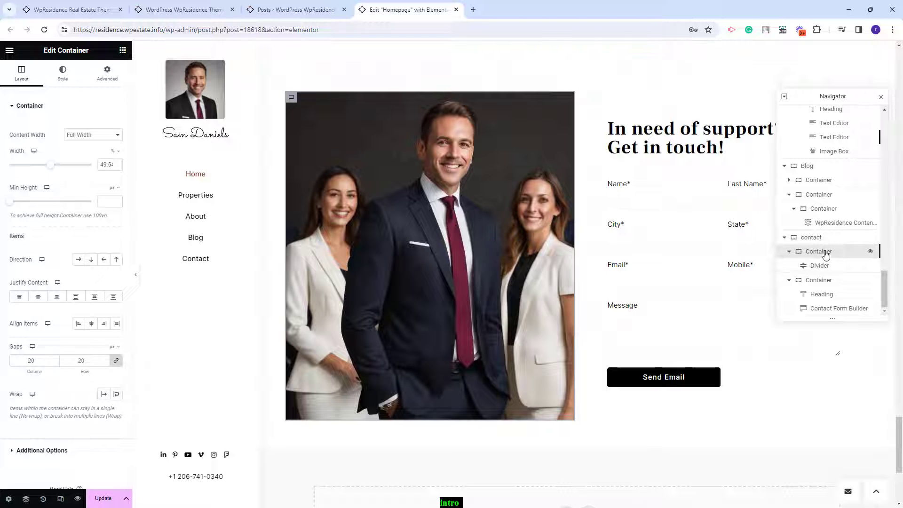
left_click(62, 74)
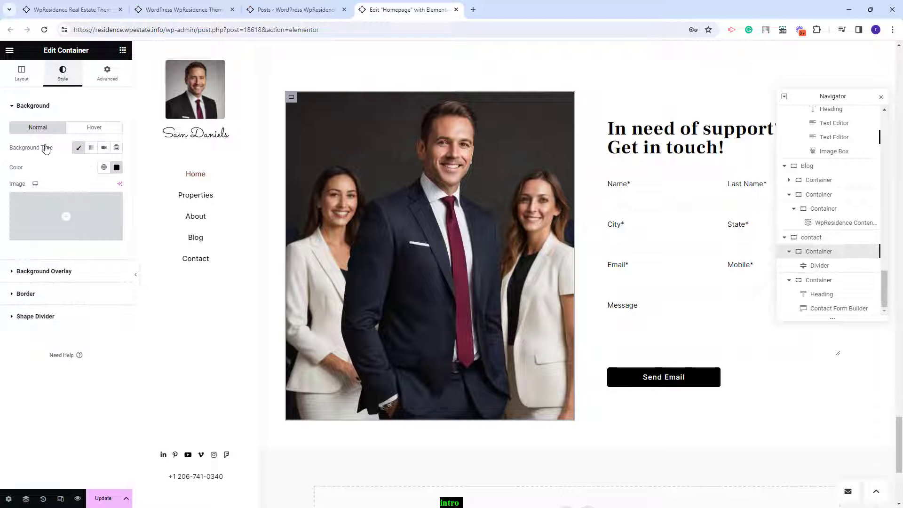
left_click(44, 271)
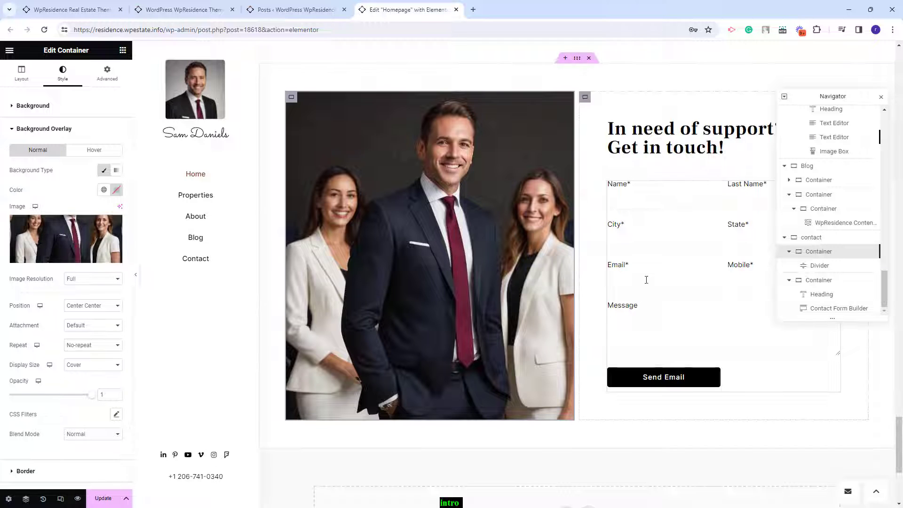
- Review the form fields of the contact section's Contact Form Builder, and switch to the San Diego demo site
left_click(647, 209)
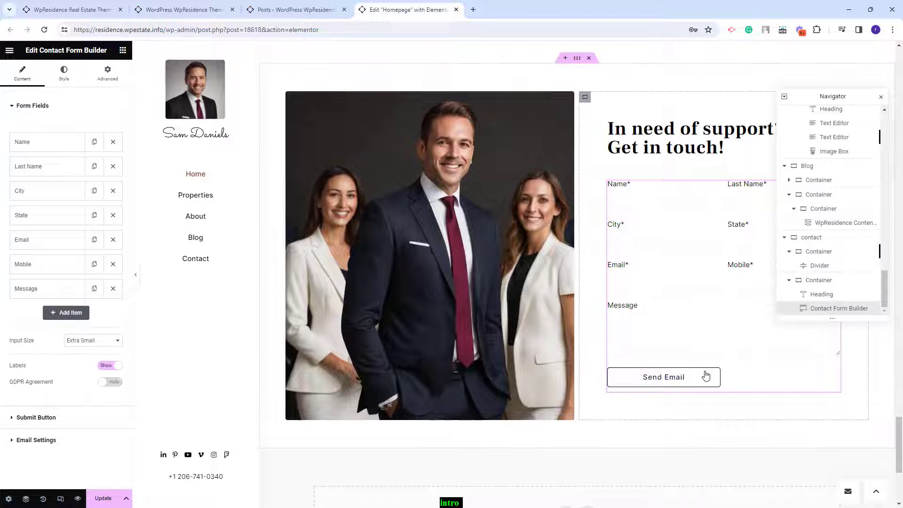
left_click(52, 148)
left_click(53, 148)
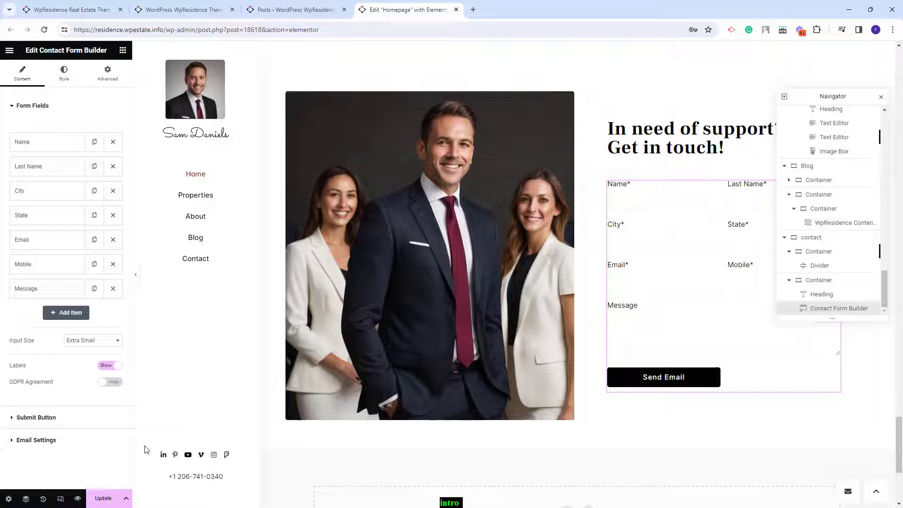
key("ctrl+Tab")
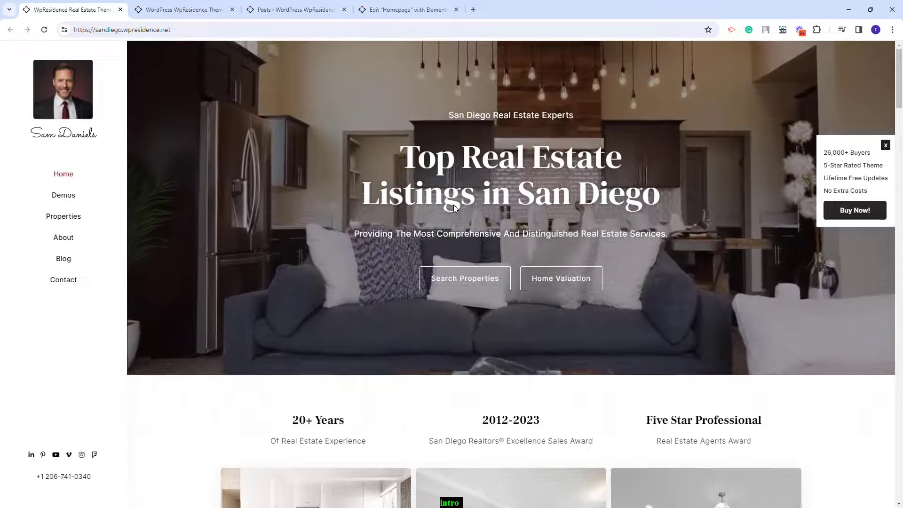